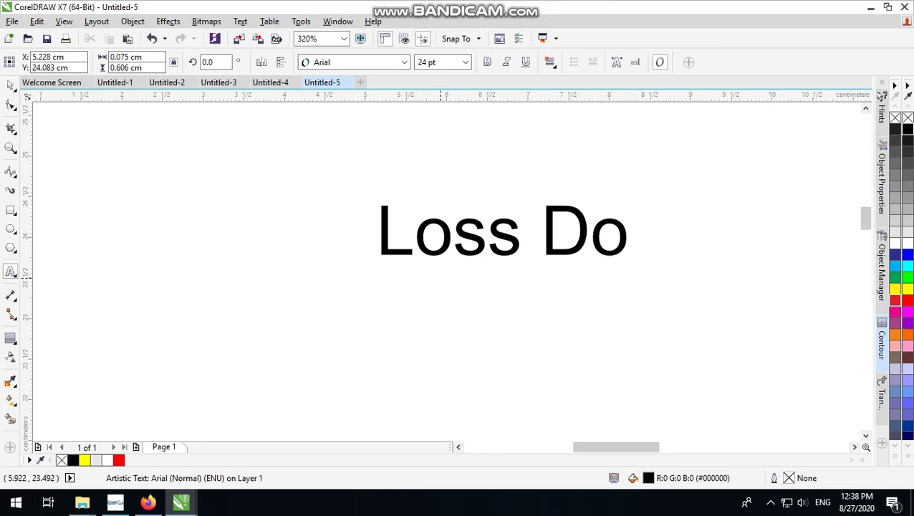
- Complete the artistic text to read "Loss DoLL" with "HEREX 120M" on a second line
text(LL)
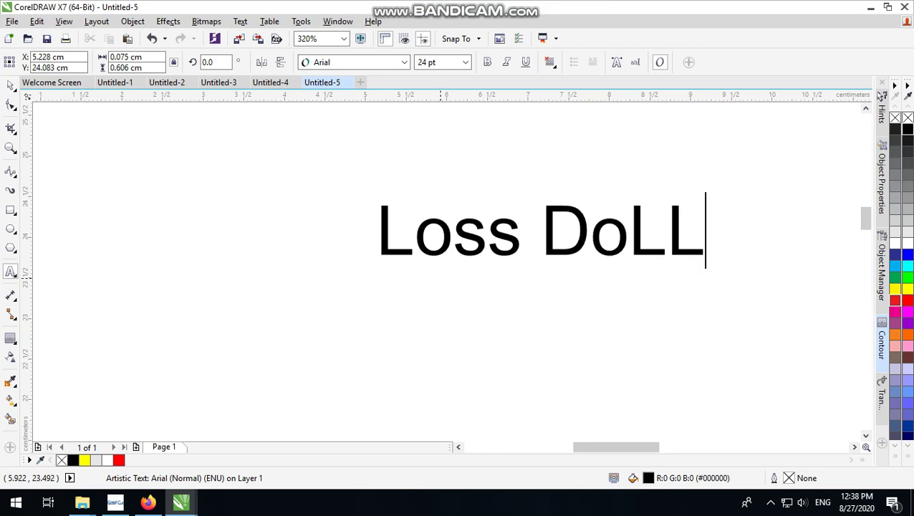
key(Return)
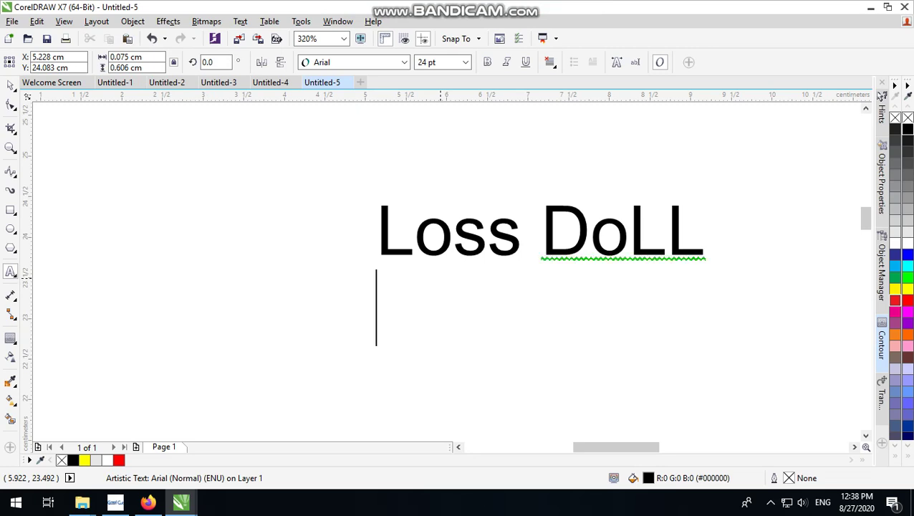
text(HE)
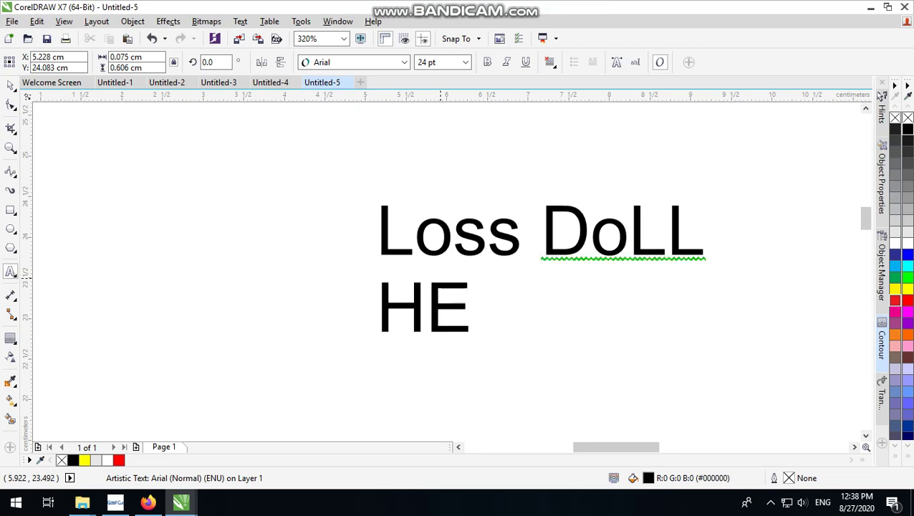
text(REX )
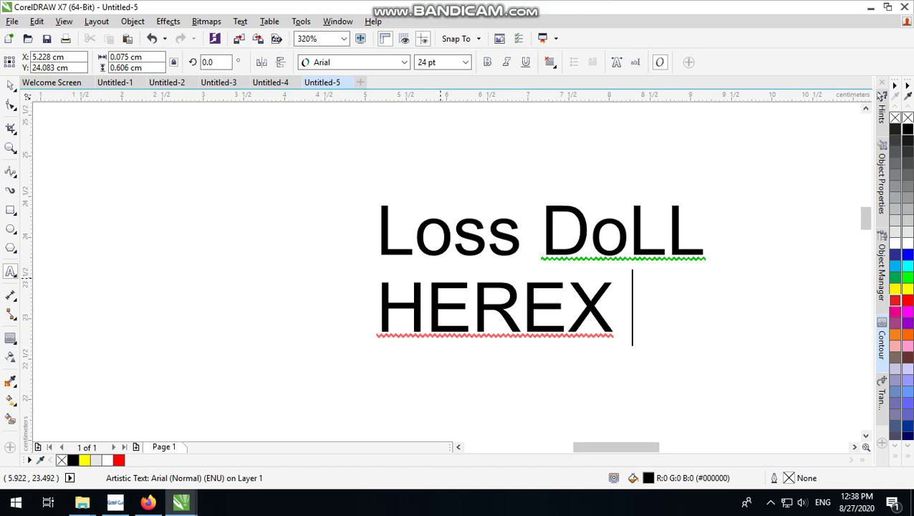
text(10)
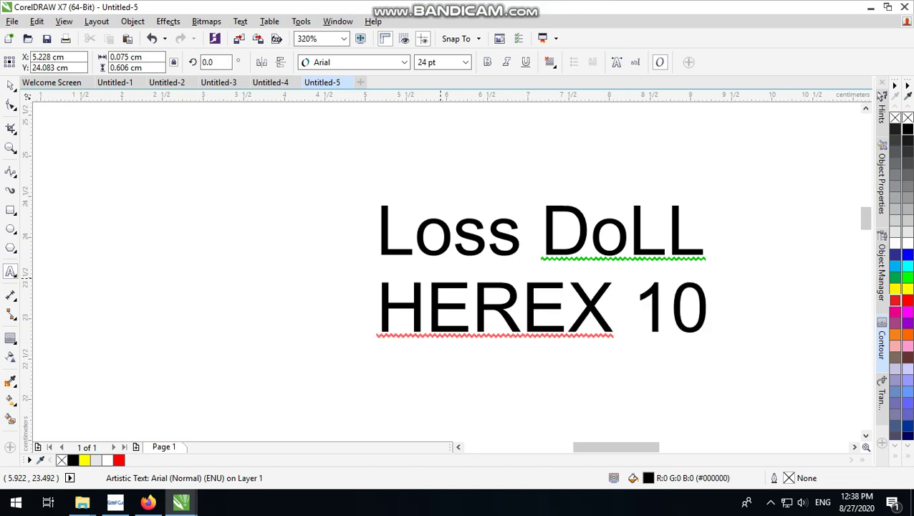
key(Escape)
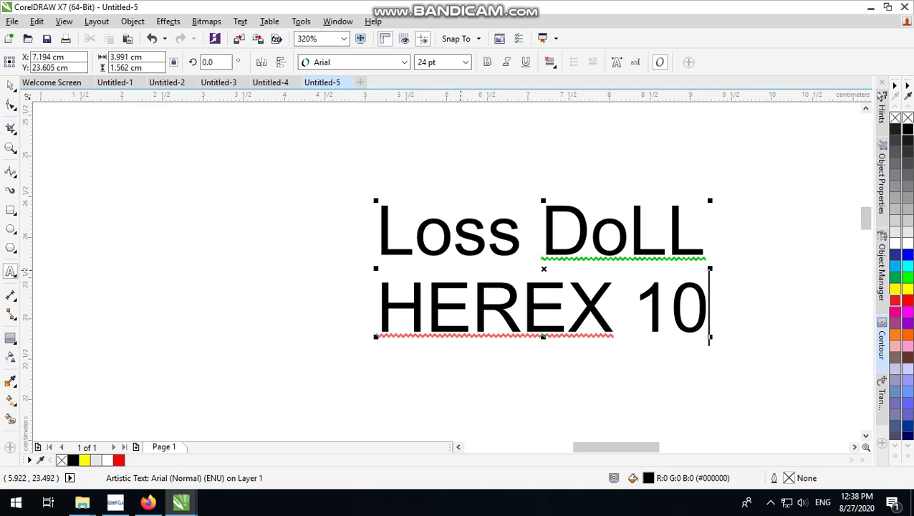
key(BackSpace)
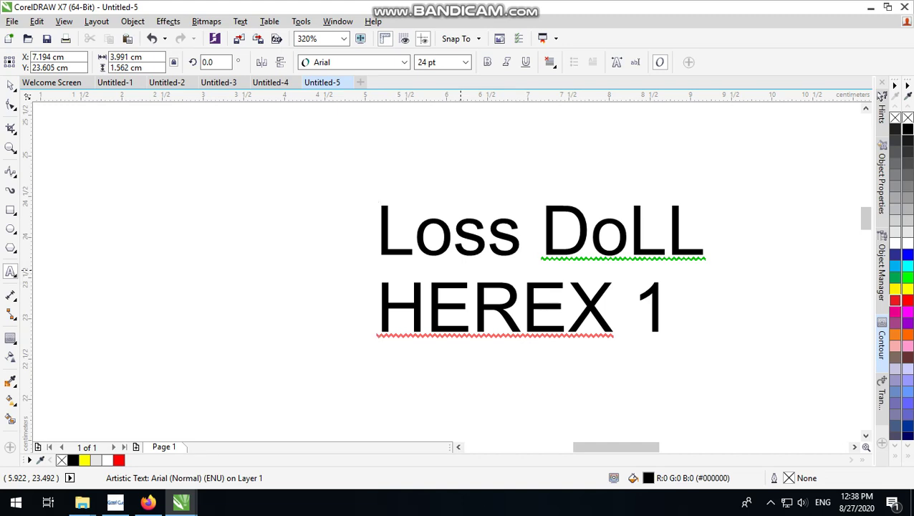
text(20)
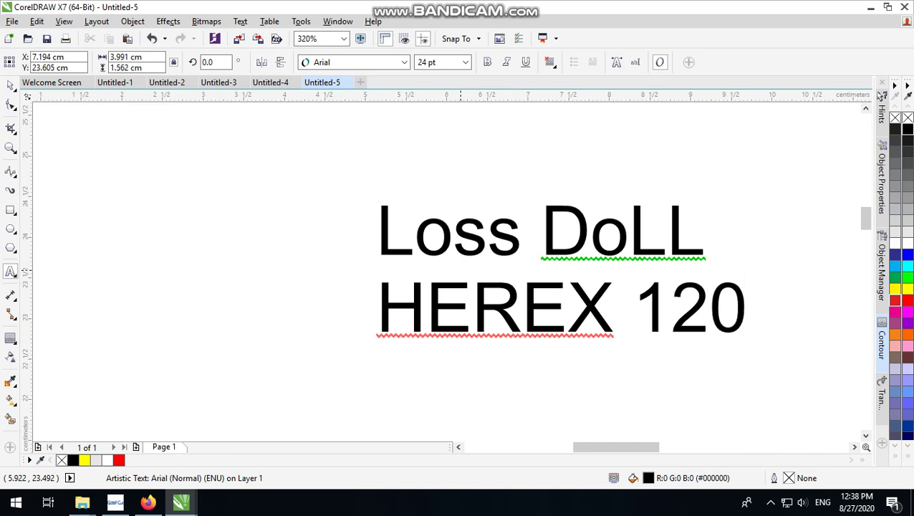
text(M)
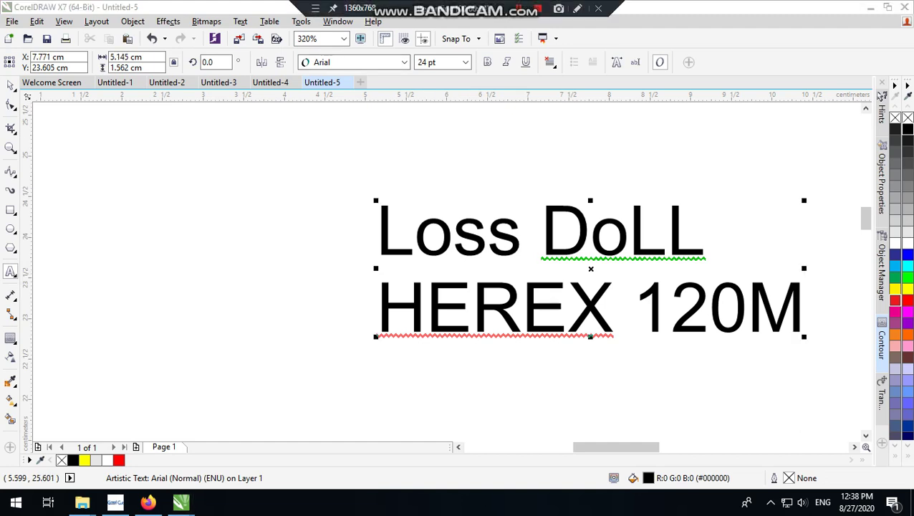
key(ctrl+space)
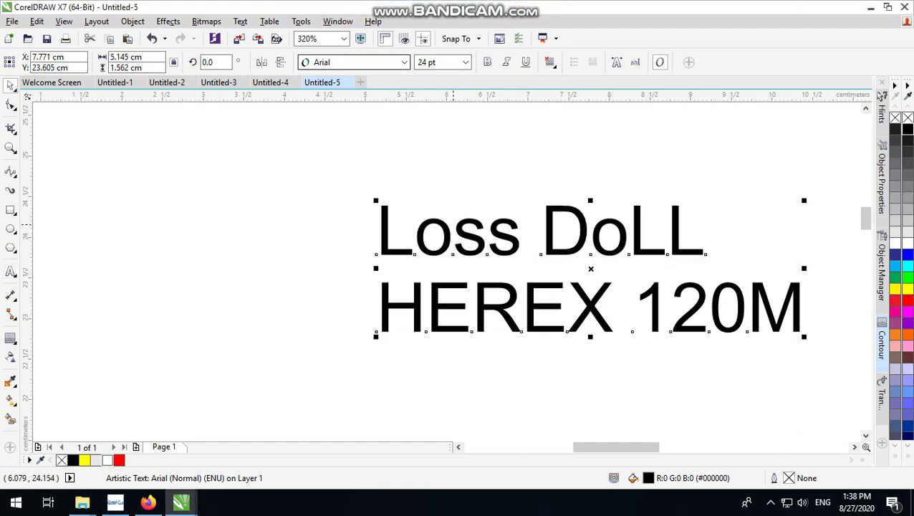
- Set the font of the two-line text to Infinite Justice
click(404, 62)
key(Down)
key(Down)
key(Down)
key(Down)
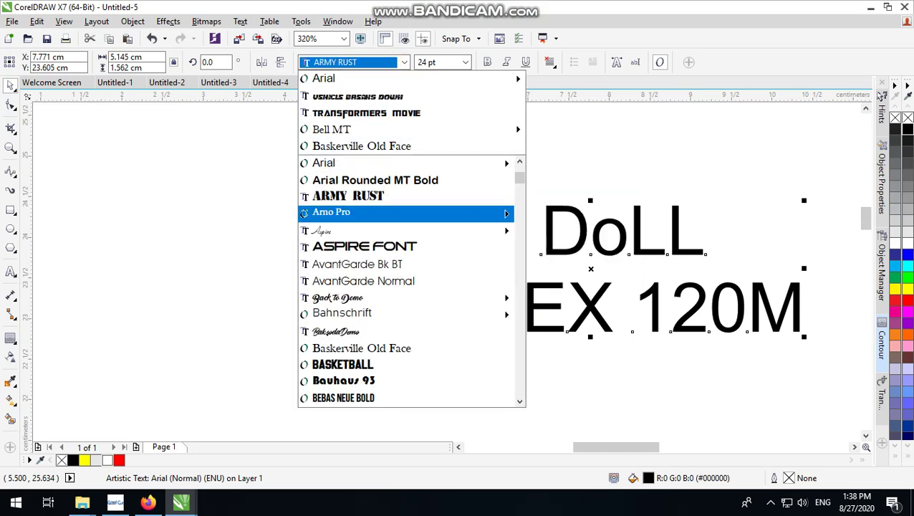
key(Down)
key(Down)
key(Down)
key(Down)
key(Down)
key(Down)
key(Down)
key(Down)
key(Down)
key(Down)
key(Down)
key(Down)
key(Down)
key(Down)
key(Down)
key(Down)
key(Down)
key(Down)
key(Down)
key(Down)
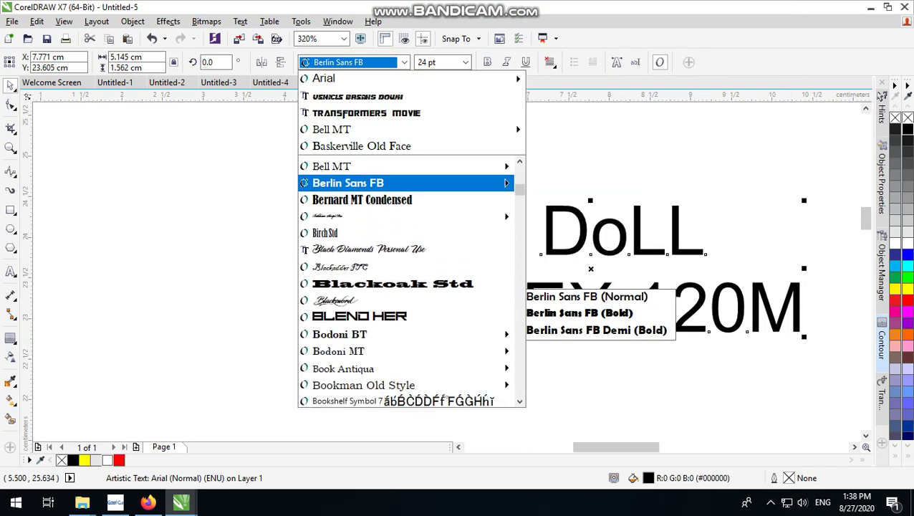
scroll(412, 298, down, 8)
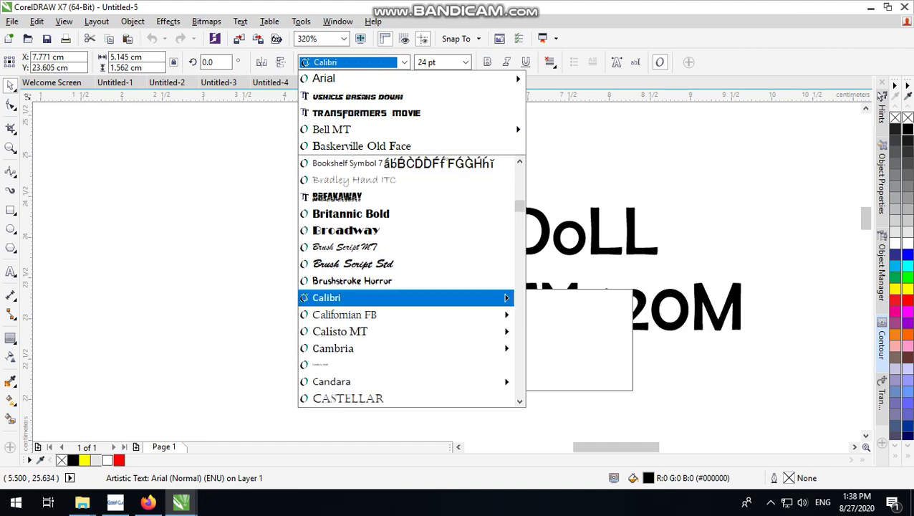
scroll(406, 279, down, 8)
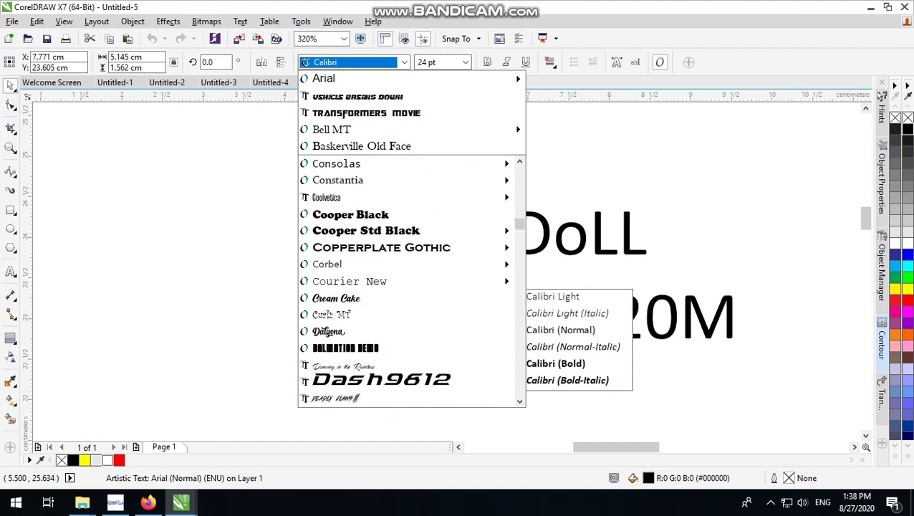
scroll(406, 280, down, 8)
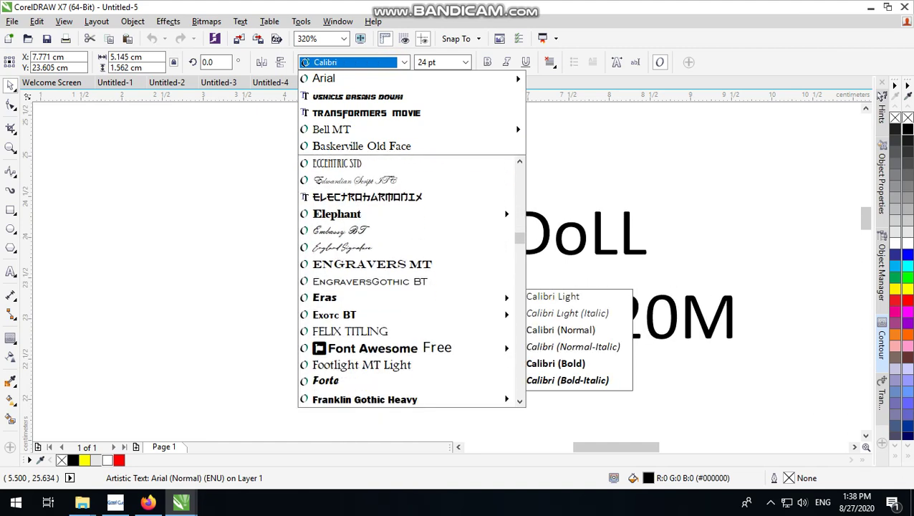
scroll(882, 96, down, 7)
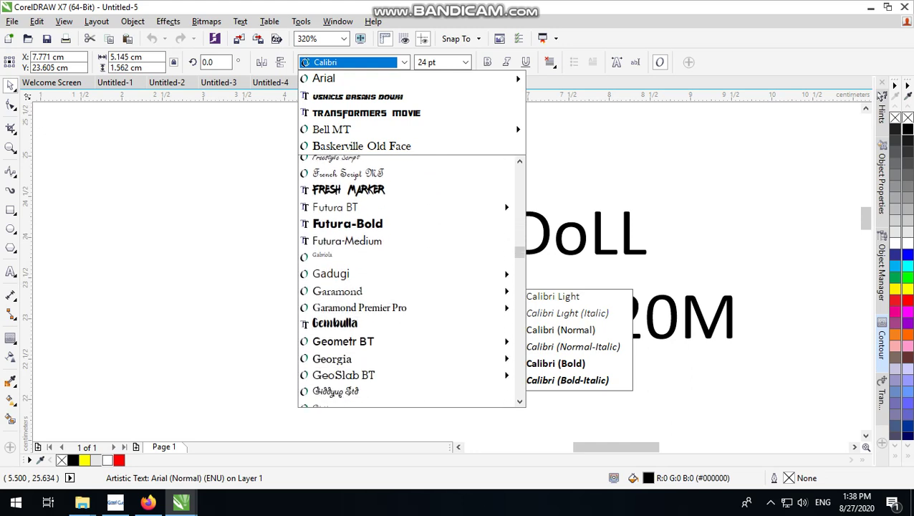
scroll(882, 95, down, 7)
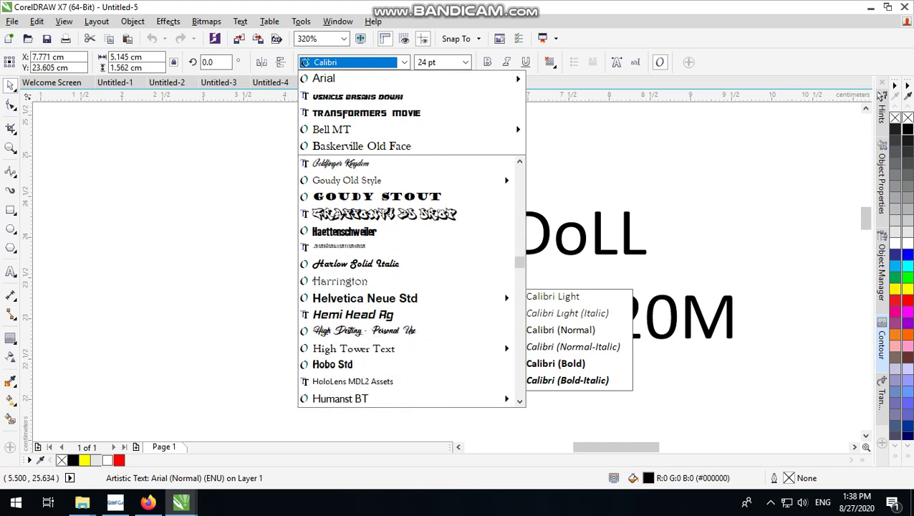
scroll(882, 95, down, 5)
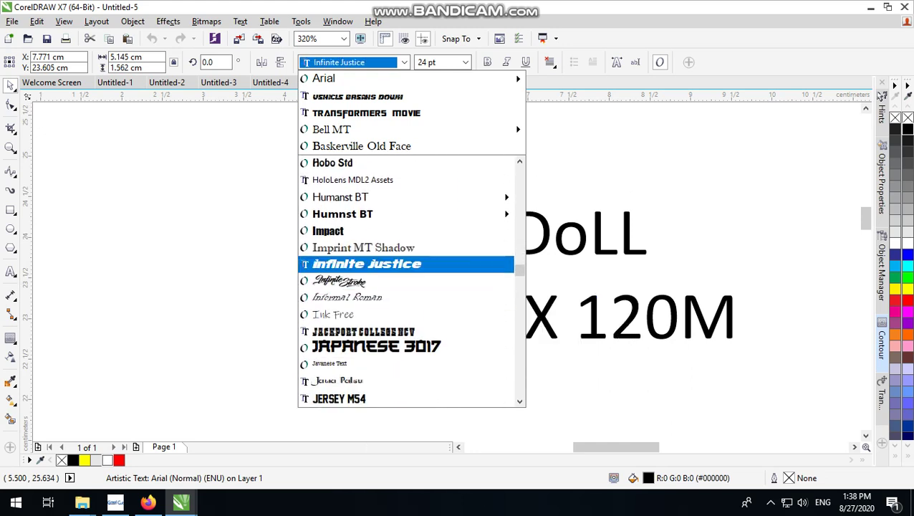
click(420, 270)
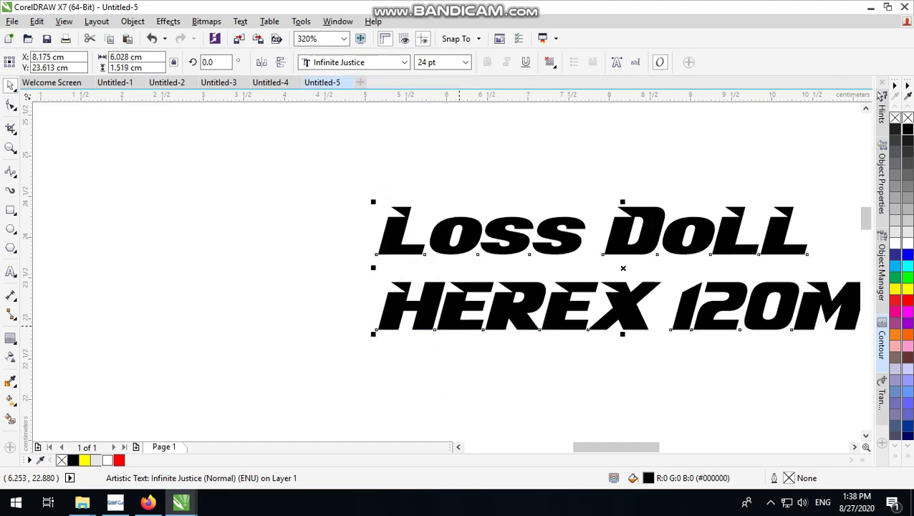
- Move the text block up and to the left, centring it at about X 7.01 cm, Y 24.32 cm
scroll(430, 326, down, 1)
scroll(530, 283, up, 2)
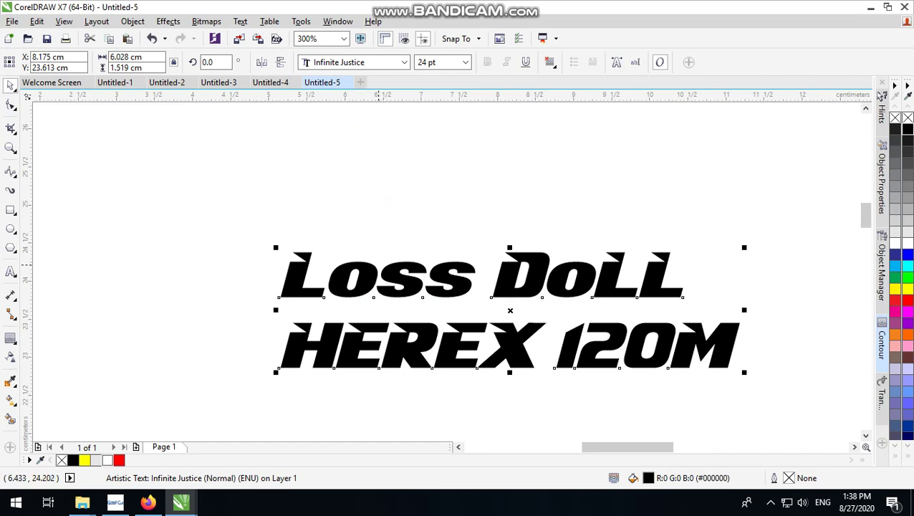
drag(563, 283, 473, 228)
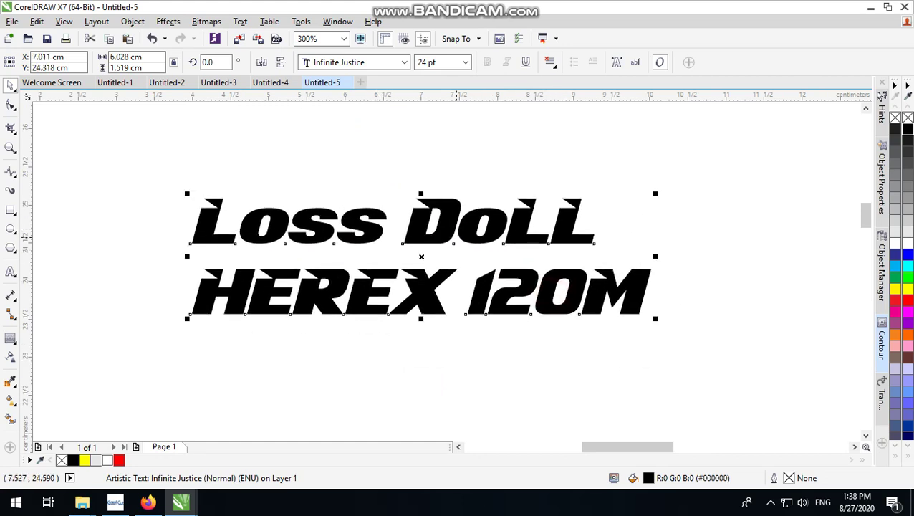
- Break the text apart into separate lines and shrink "HEREX 120M" to about 16.9 pt, placed beneath the right part of "Loss DoLL"
key(ctrl+k)
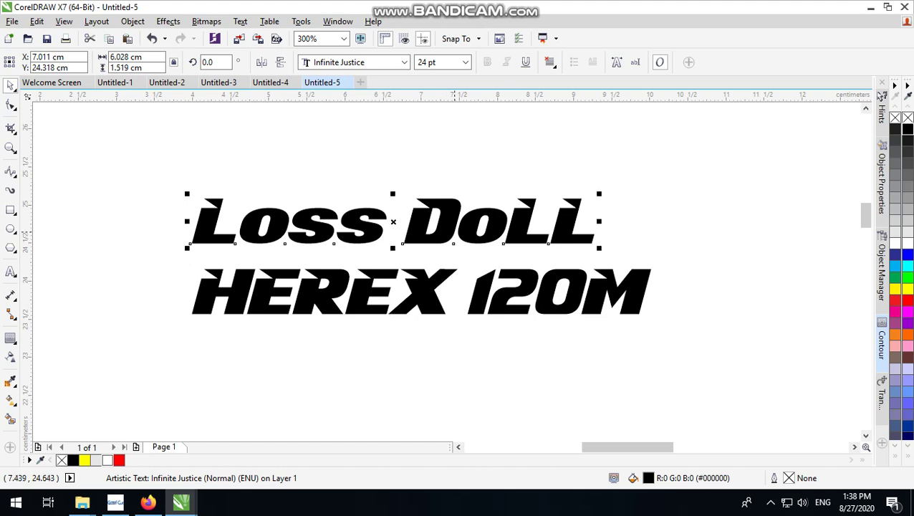
click(430, 285)
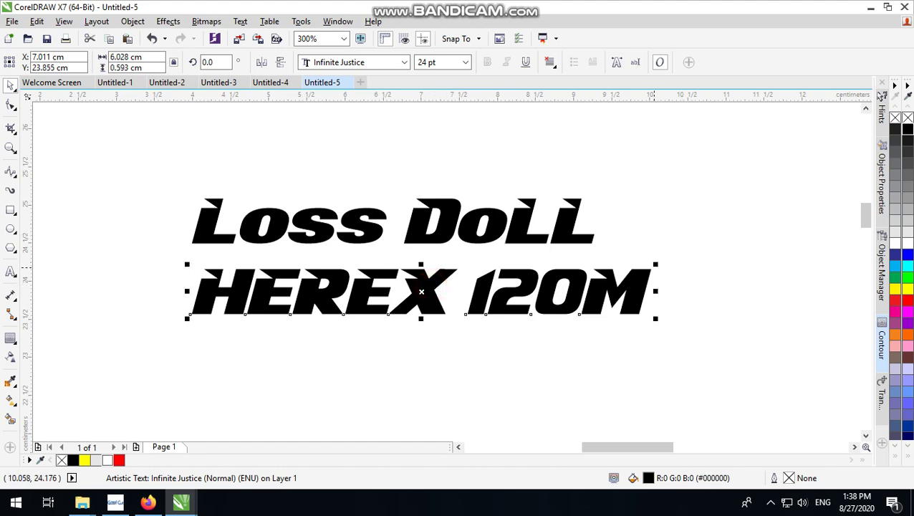
drag(655, 266, 575, 278)
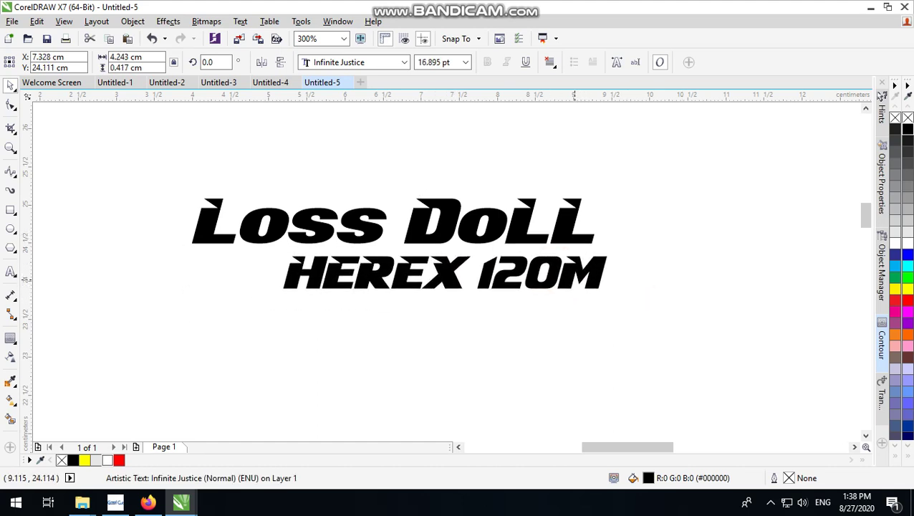
click(678, 153)
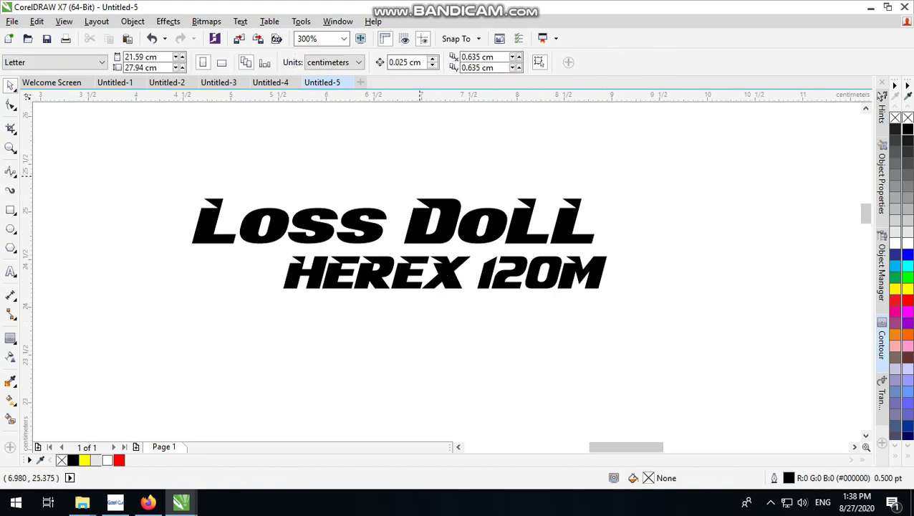
- Fill both the "Loss DoLL" and "HEREX 120M" lines with red
scroll(418, 176, up, 1)
click(601, 159)
click(554, 245)
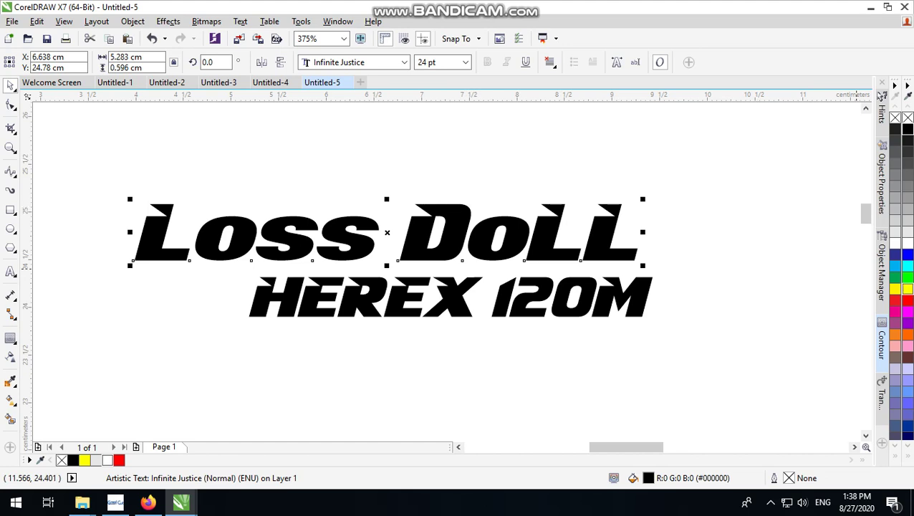
click(907, 290)
click(907, 301)
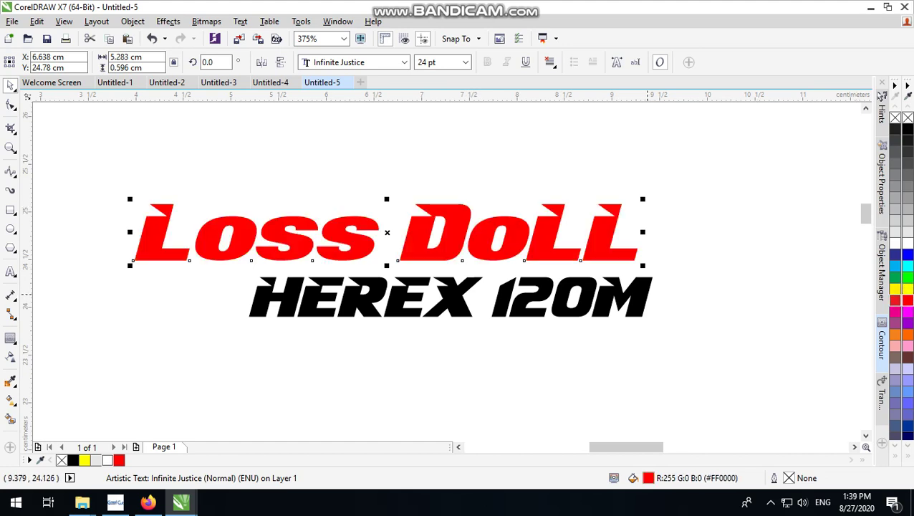
click(648, 294)
click(907, 301)
drag(681, 178, 82, 328)
click(694, 190)
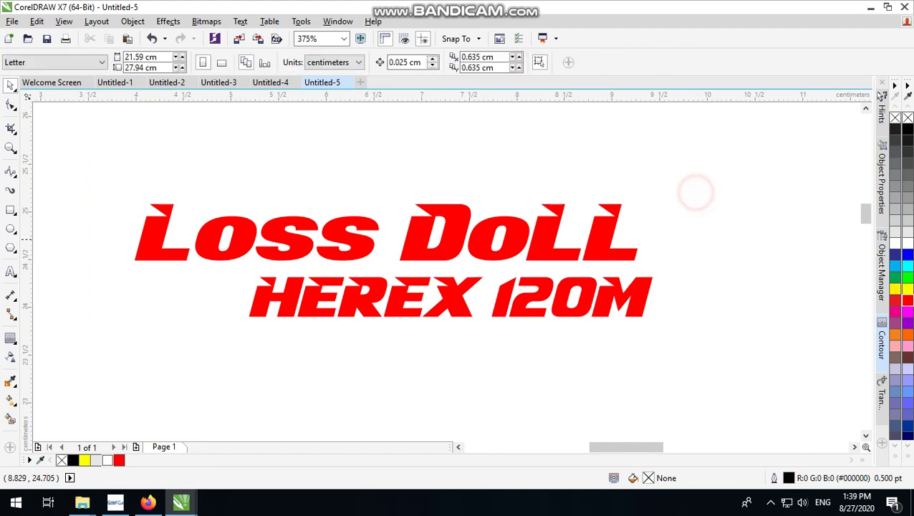
- Apply an outside contour to "Loss DoLL" with 2 steps, a 0.226 cm offset and a blue fill colour
click(587, 235)
click(881, 344)
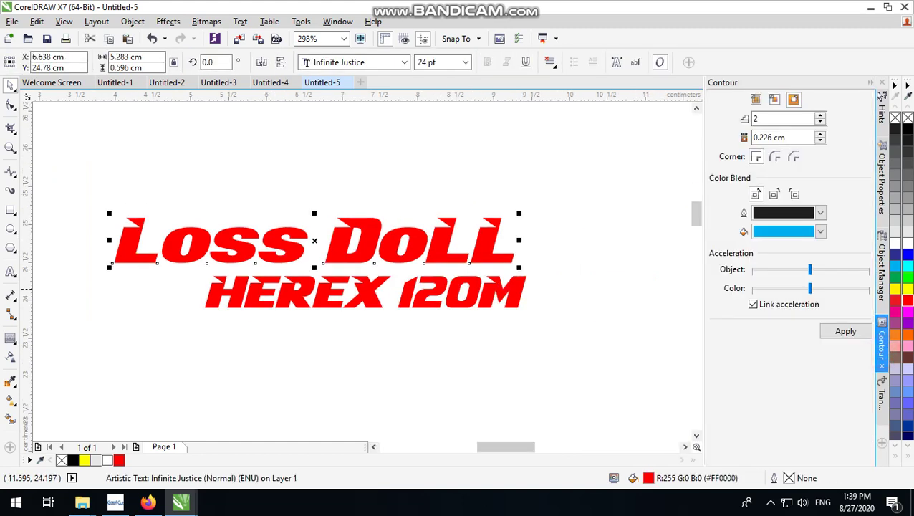
click(842, 332)
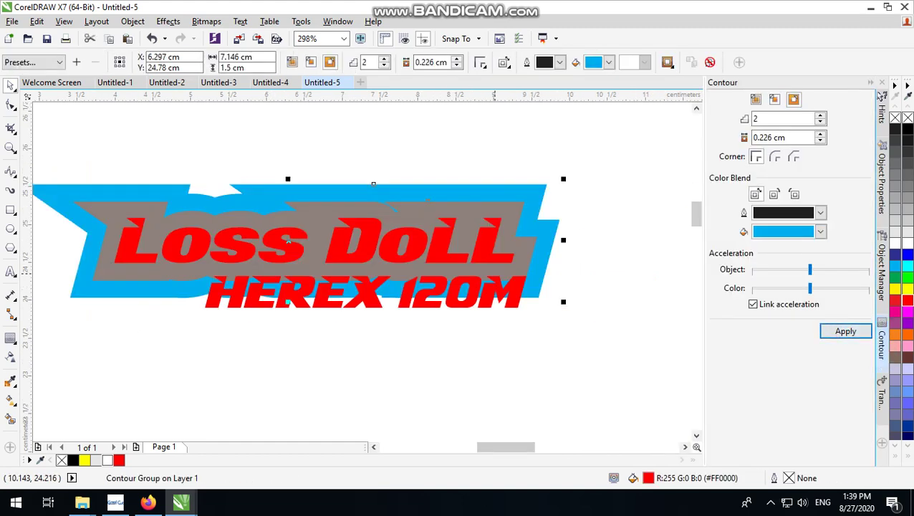
- Scale up the contoured "Loss DoLL" and "HEREX 120M" together until the contour is about 27.8 cm wide
scroll(419, 263, down, 4)
drag(508, 221, 247, 320)
drag(463, 245, 630, 203)
scroll(465, 293, down, 1)
drag(465, 288, 518, 281)
scroll(565, 206, up, 1)
scroll(525, 214, down, 1)
scroll(518, 280, up, 2)
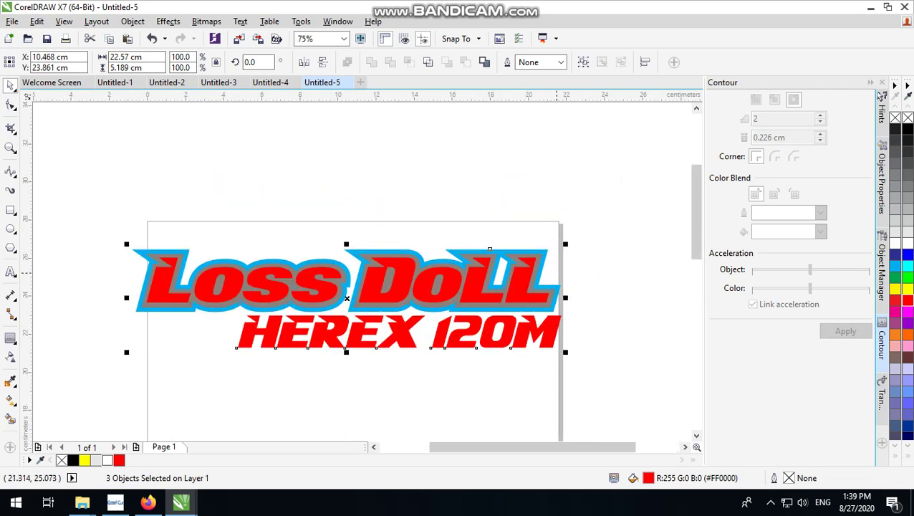
drag(571, 239, 619, 219)
click(618, 200)
- Break the contour group of "Loss DoLL" apart from its text
scroll(584, 239, up, 1)
click(591, 256)
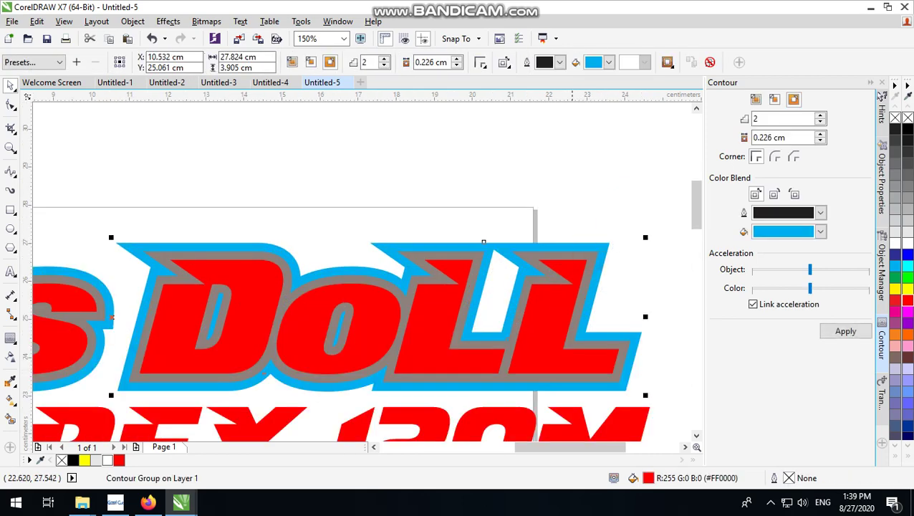
scroll(498, 157, down, 2)
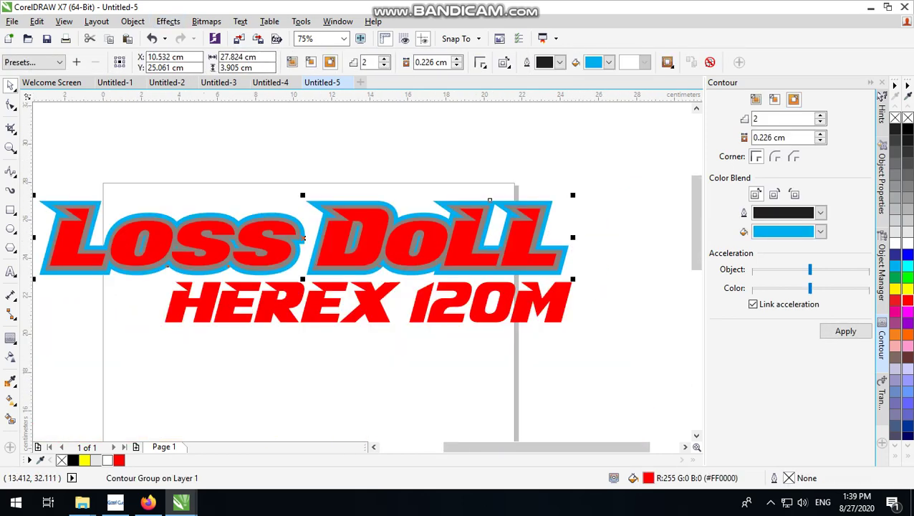
click(132, 21)
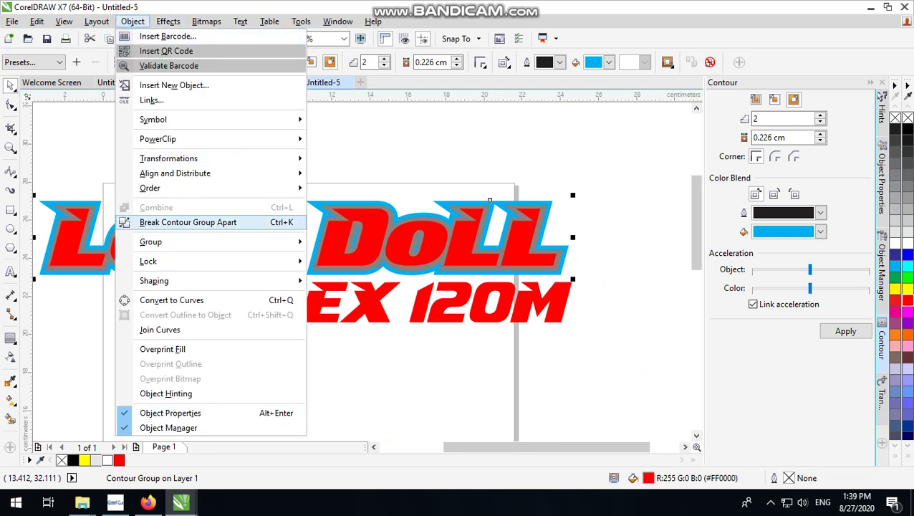
click(187, 222)
click(620, 123)
- Ungroup the separated contours of "Loss DoLL" and fill the inner contour shape with black
scroll(544, 243, up, 2)
click(528, 208)
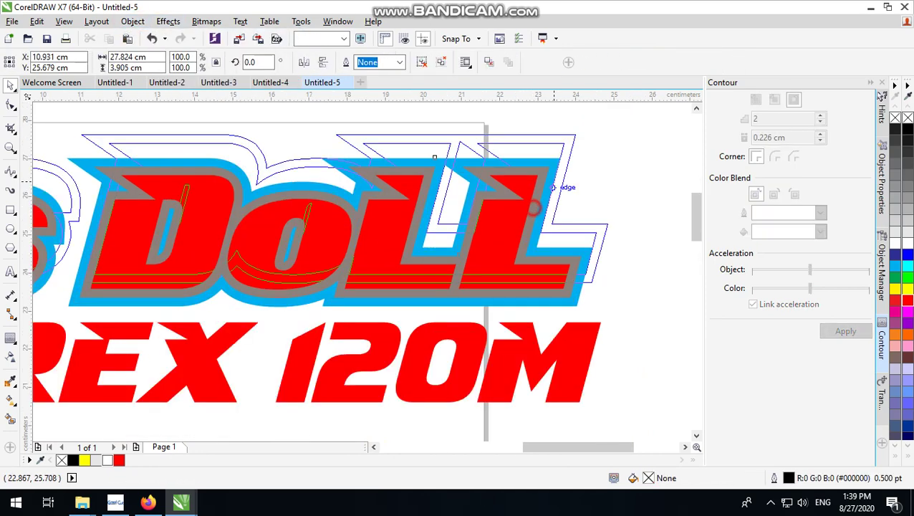
click(422, 58)
click(532, 123)
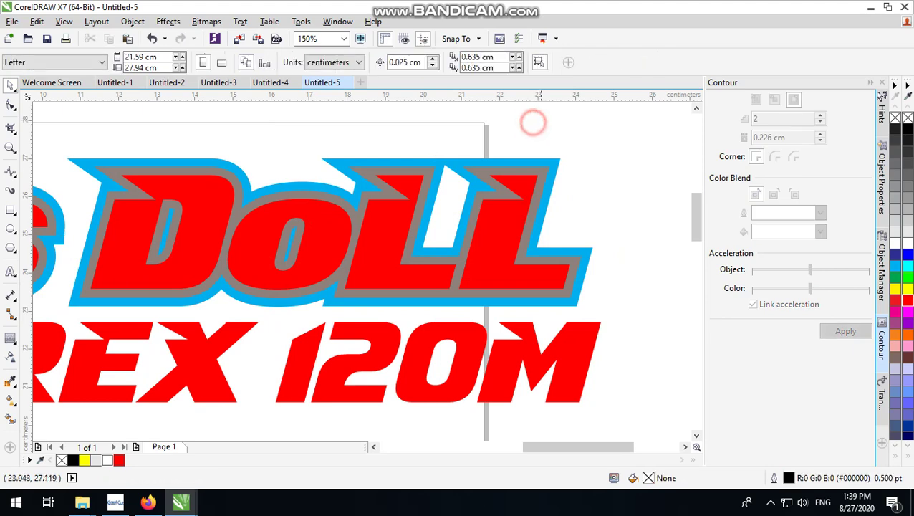
click(544, 170)
click(907, 129)
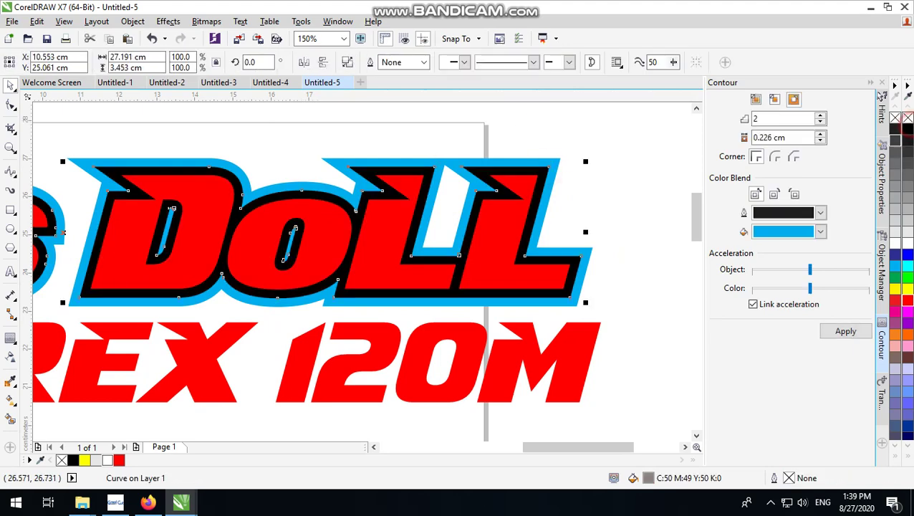
click(624, 181)
- Apply an outside contour to "HEREX 120M" with 2 steps, a 0.226 cm offset and a blue fill colour
click(193, 362)
click(846, 331)
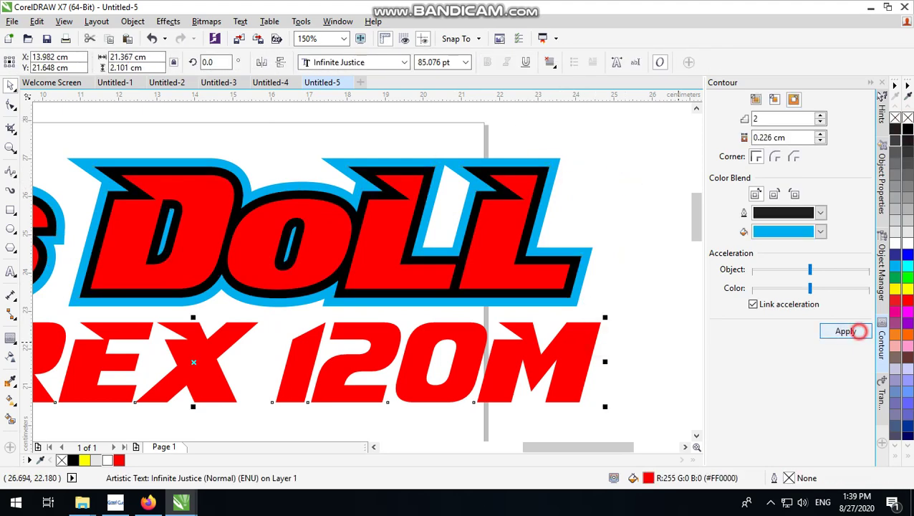
scroll(625, 267, down, 2)
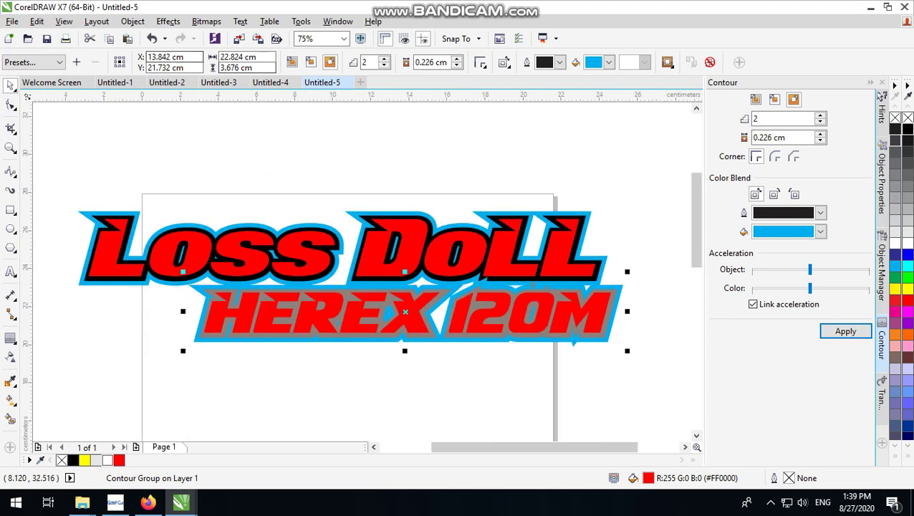
- Break the contour group of "HEREX 120M" apart from its text and ungroup the two contour shapes
click(132, 21)
click(212, 219)
click(504, 142)
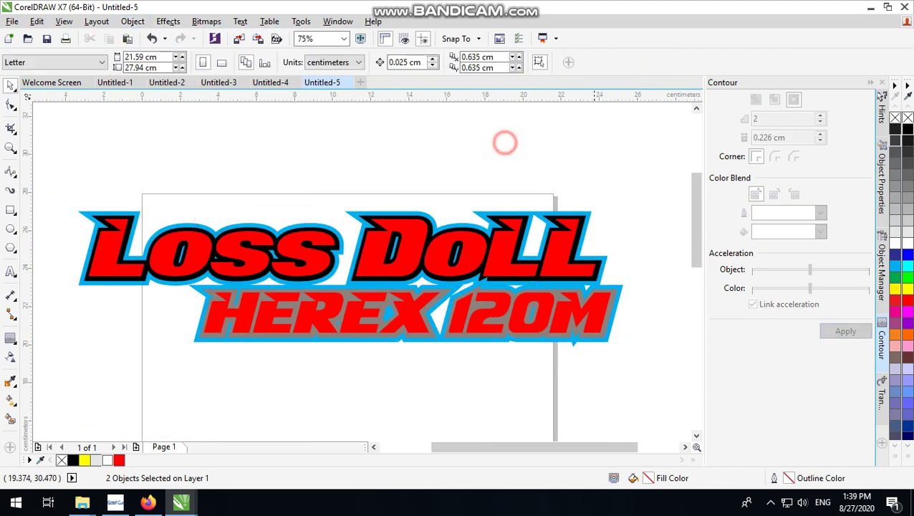
click(609, 294)
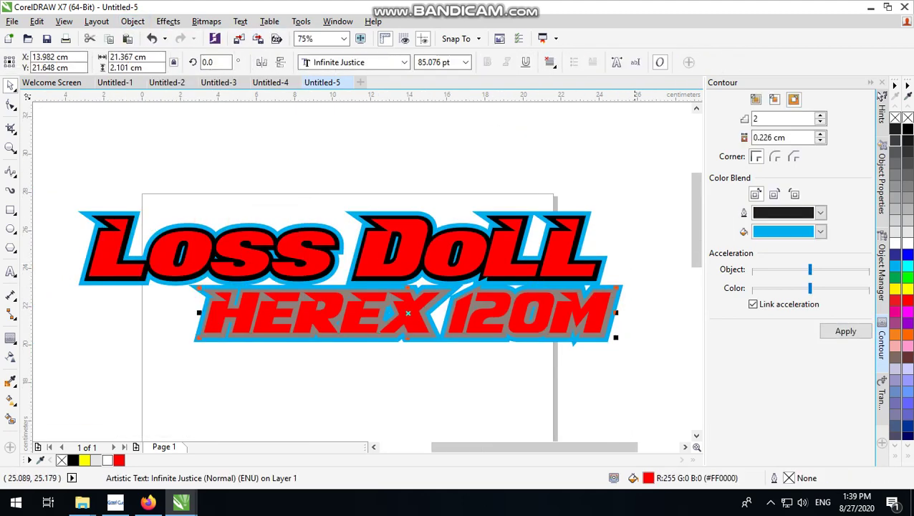
click(664, 278)
click(620, 290)
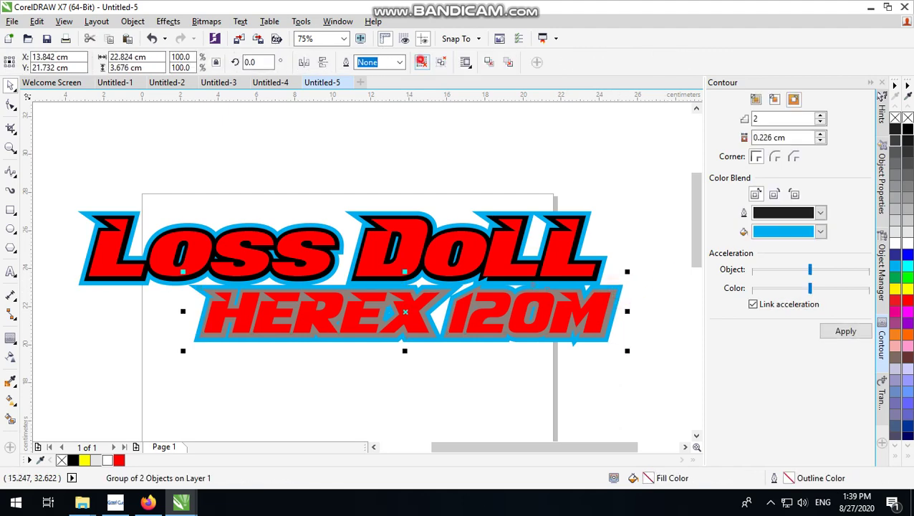
click(422, 62)
click(629, 159)
scroll(628, 291, up, 1)
click(597, 298)
key(Up)
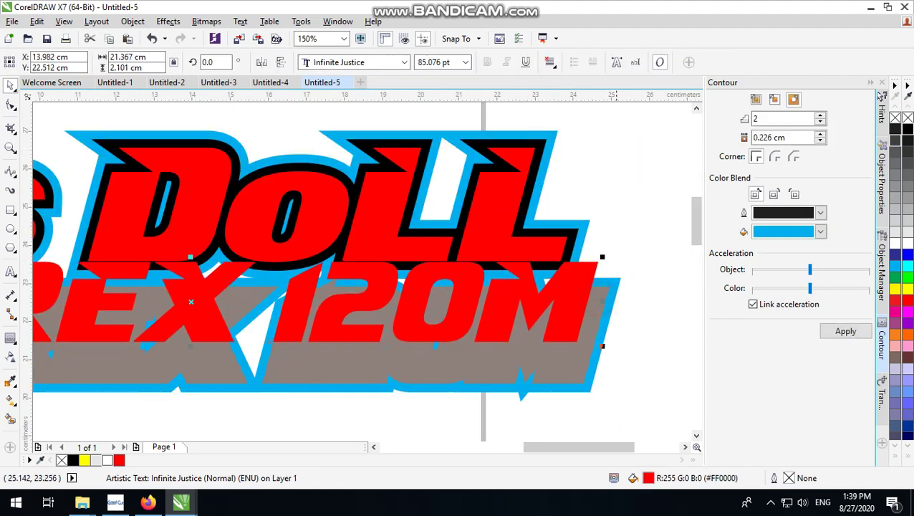
key(ctrl+z)
- Fill the inner contour shape behind "HEREX 120M" with black, keeping it in its original position
click(647, 292)
drag(601, 312, 611, 250)
key(ctrl+z)
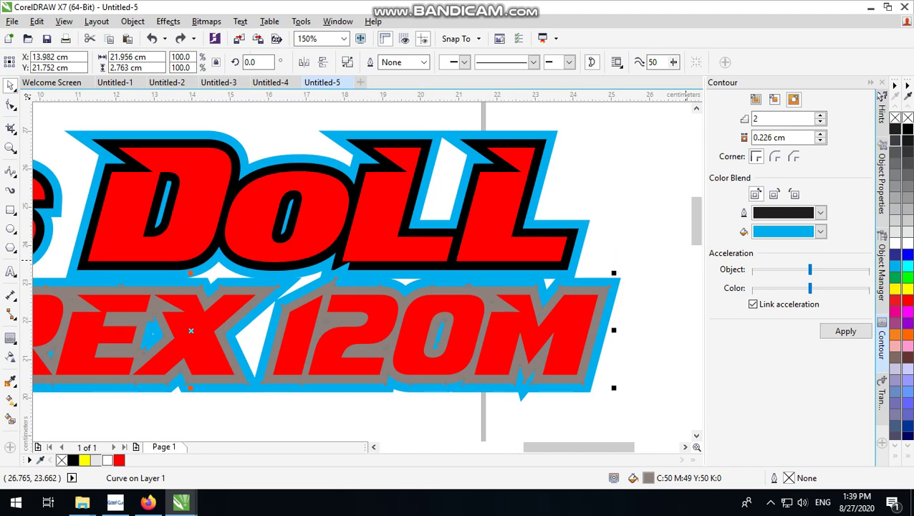
click(908, 130)
click(602, 173)
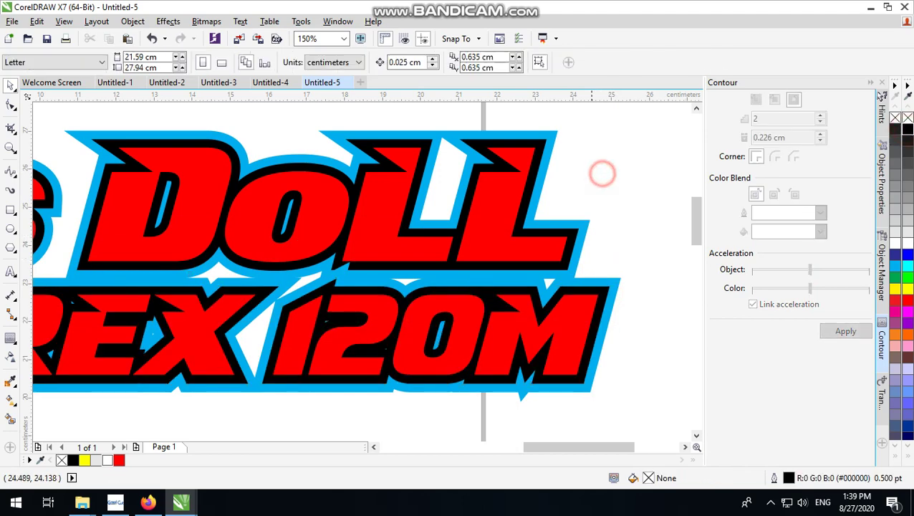
scroll(593, 260, down, 1)
scroll(445, 242, up, 1)
scroll(445, 243, down, 2)
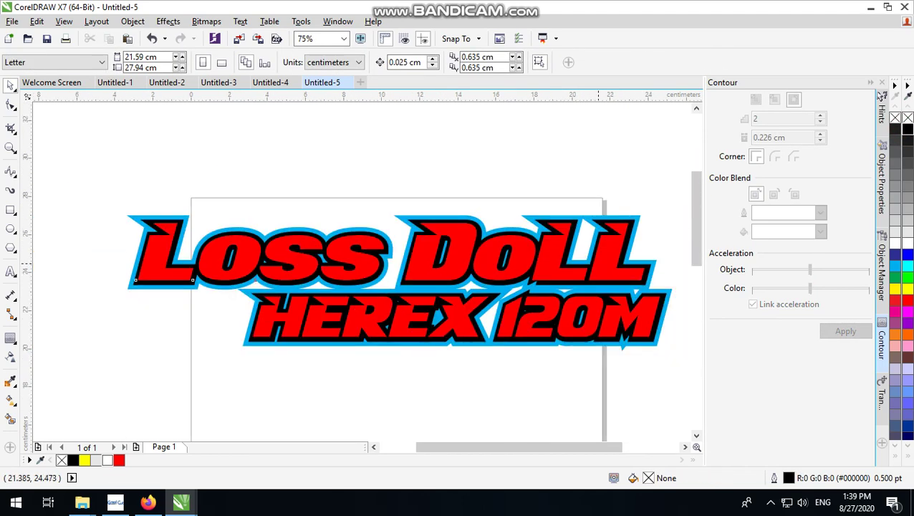
- Apply an inside contour to the "Loss DoLL" text with 1 step, a 0.126 cm offset and a blue fill colour
click(599, 266)
key(ctrl+q)
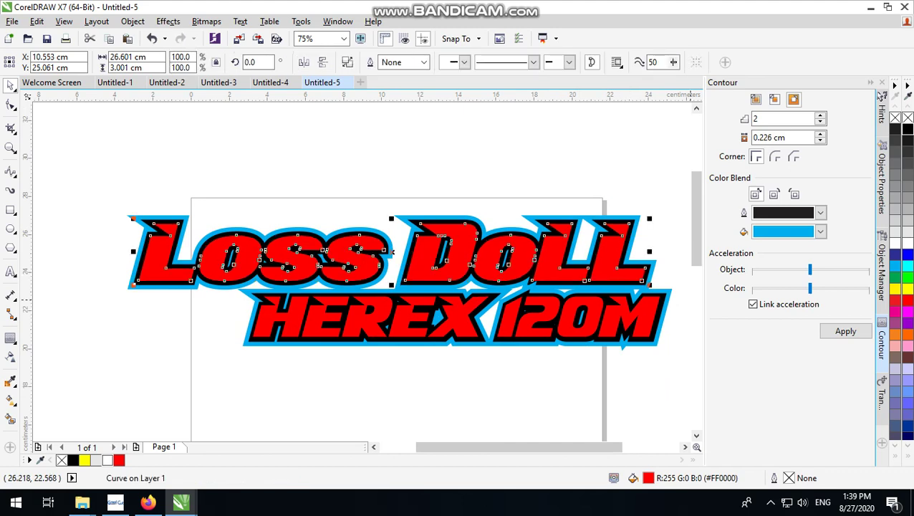
key(ctrl+z)
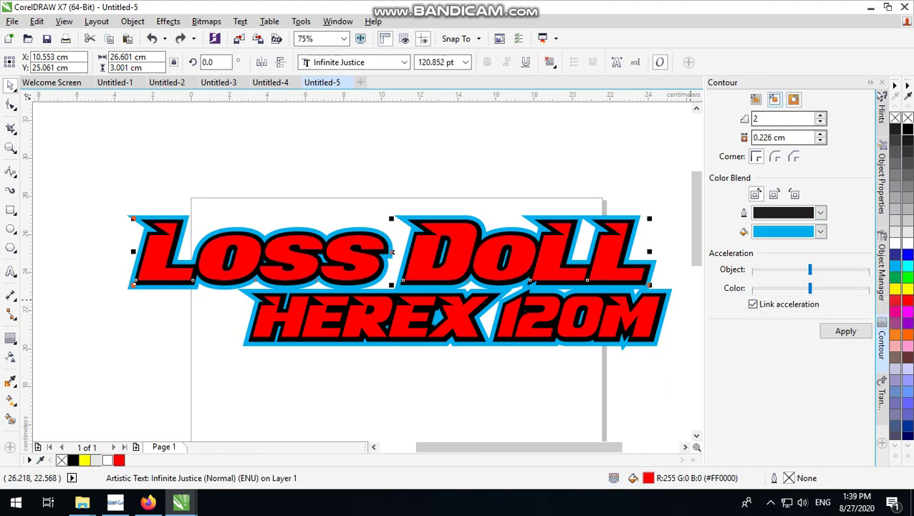
click(765, 92)
drag(759, 137, 764, 137)
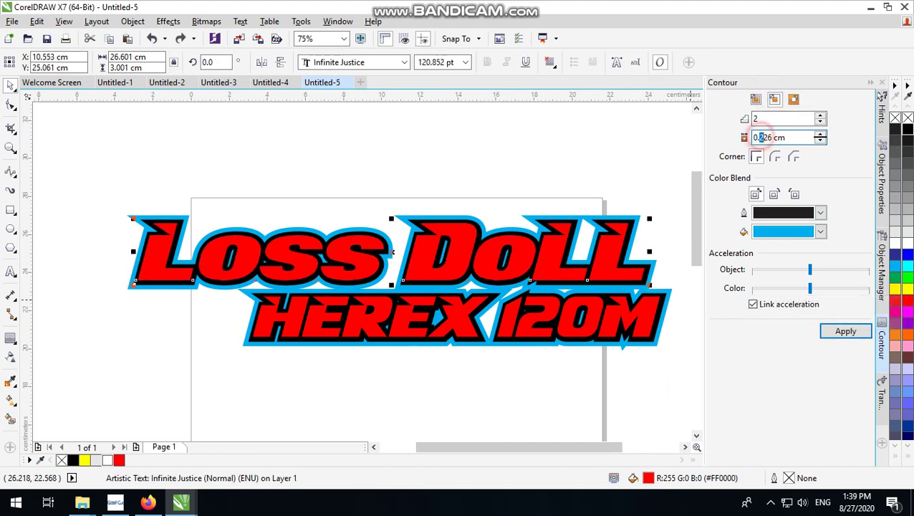
click(820, 122)
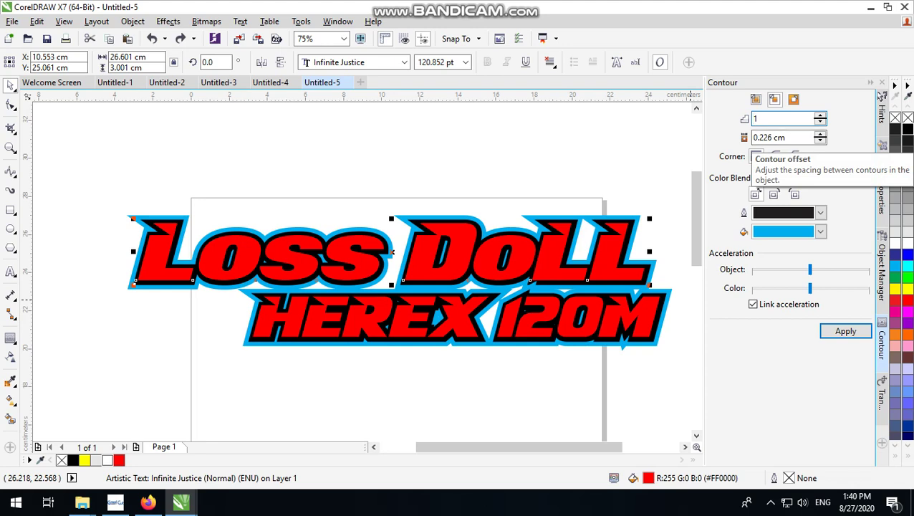
click(757, 137)
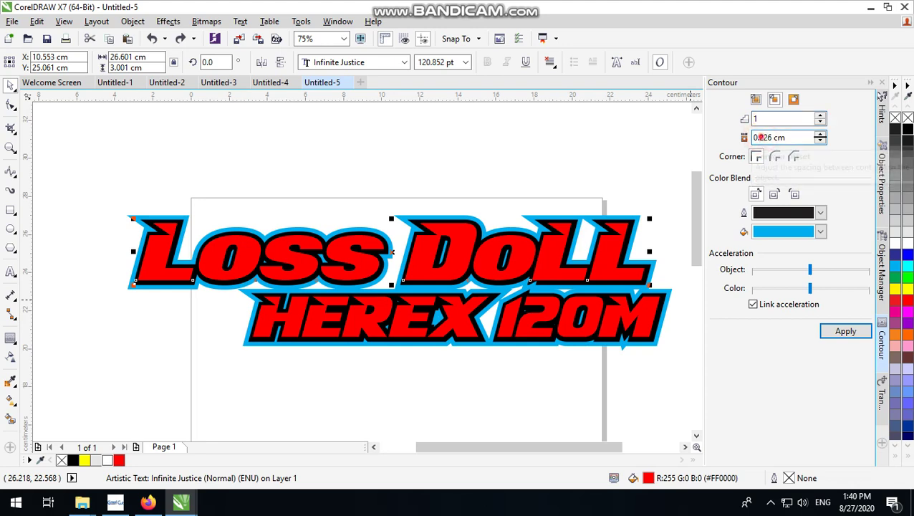
drag(759, 137, 763, 137)
text(1)
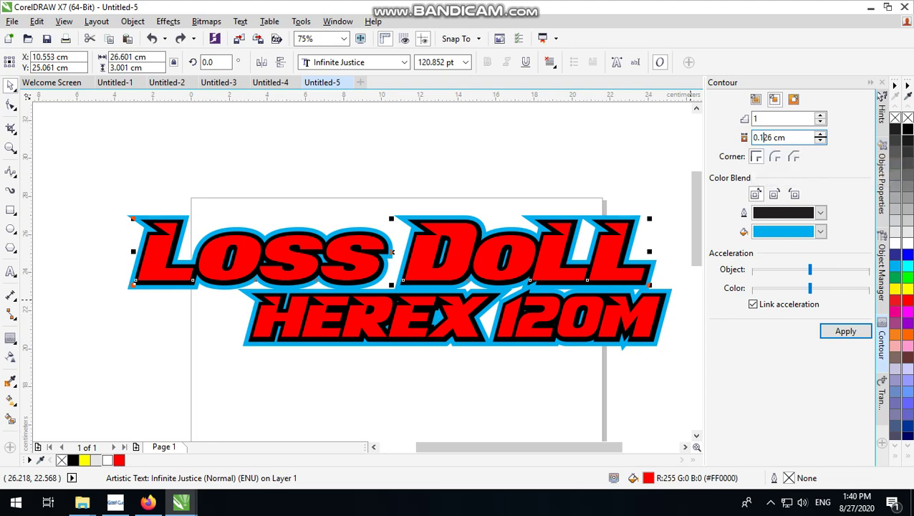
click(848, 330)
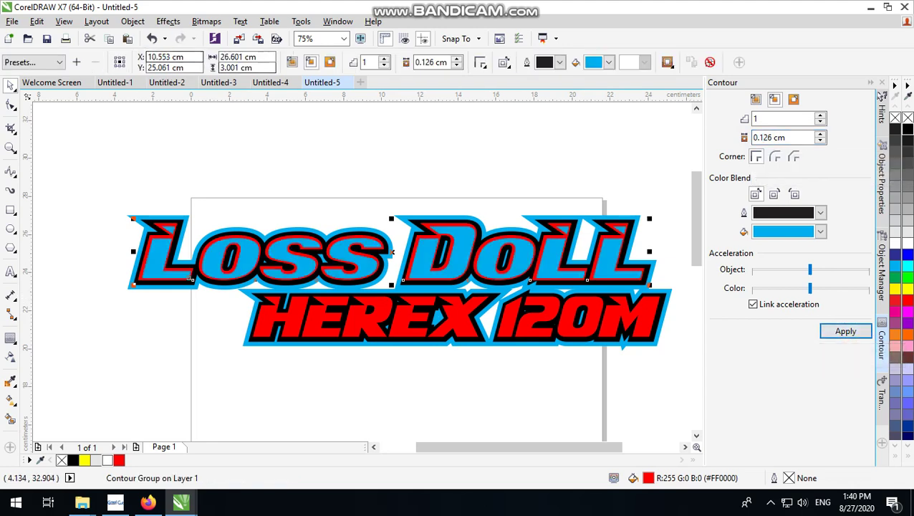
- Break the inside contour of "Loss DoLL" apart and fill the separated inner shape with orange
click(132, 21)
click(193, 222)
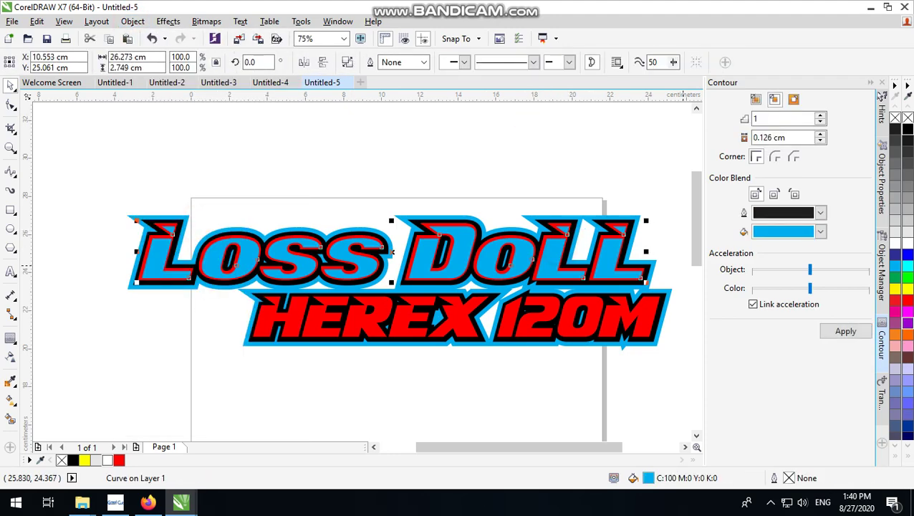
click(907, 334)
click(547, 174)
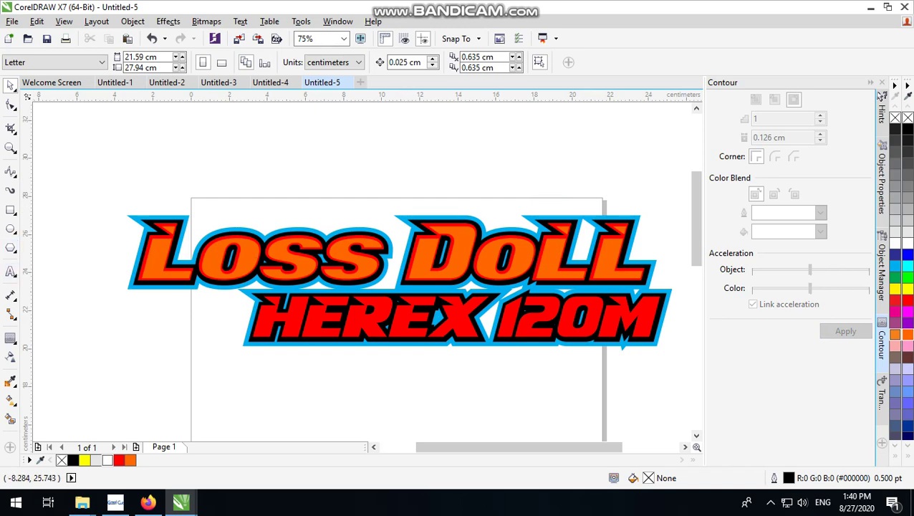
- Apply a vertical linear transparency to the orange inner shape of "Loss DoLL", fading out upward, and extend its opaque start point further down
click(10, 357)
scroll(435, 262, up, 1)
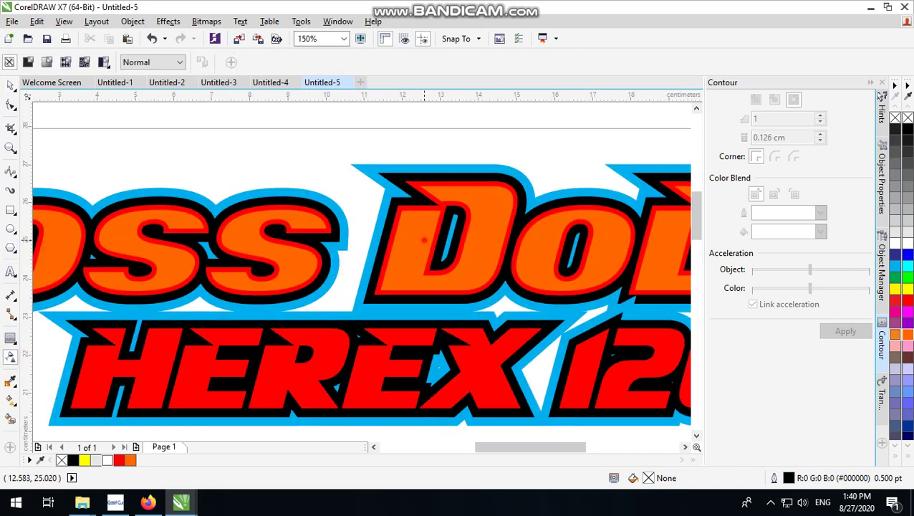
click(424, 240)
drag(419, 240, 420, 210)
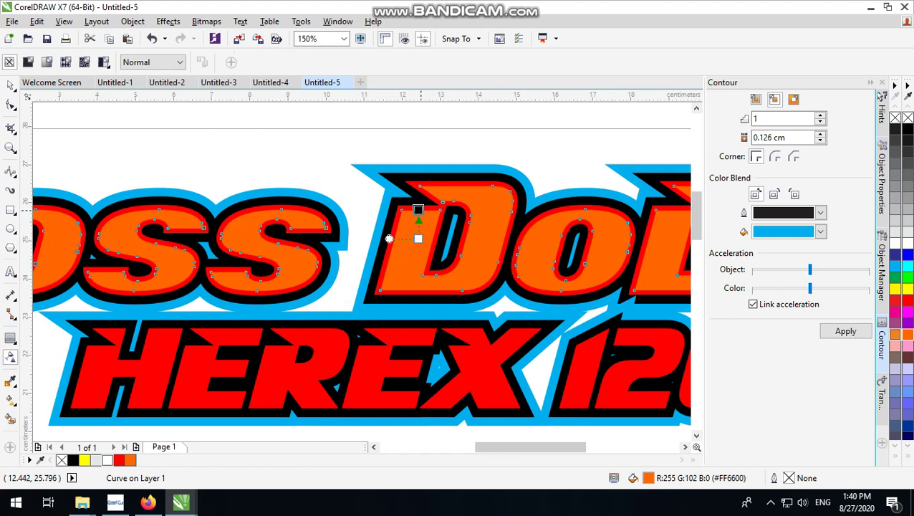
scroll(410, 252, down, 1)
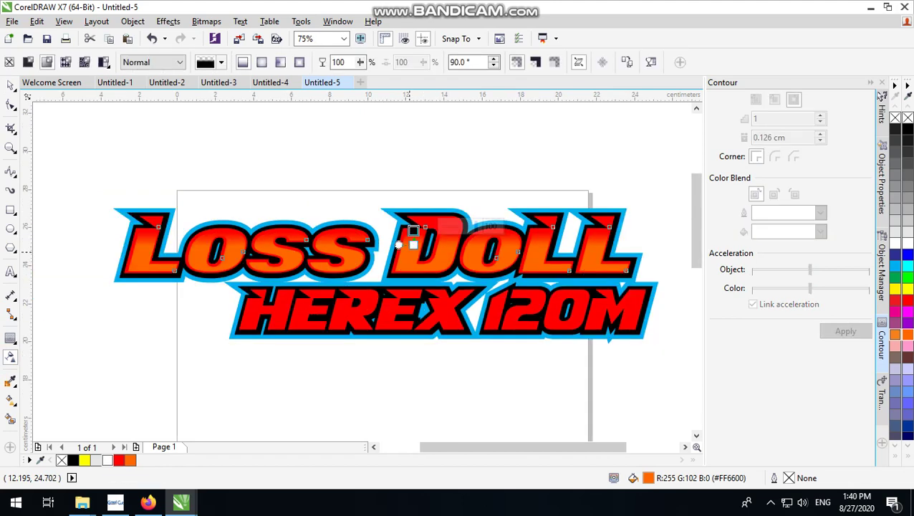
scroll(410, 251, up, 1)
drag(418, 238, 418, 255)
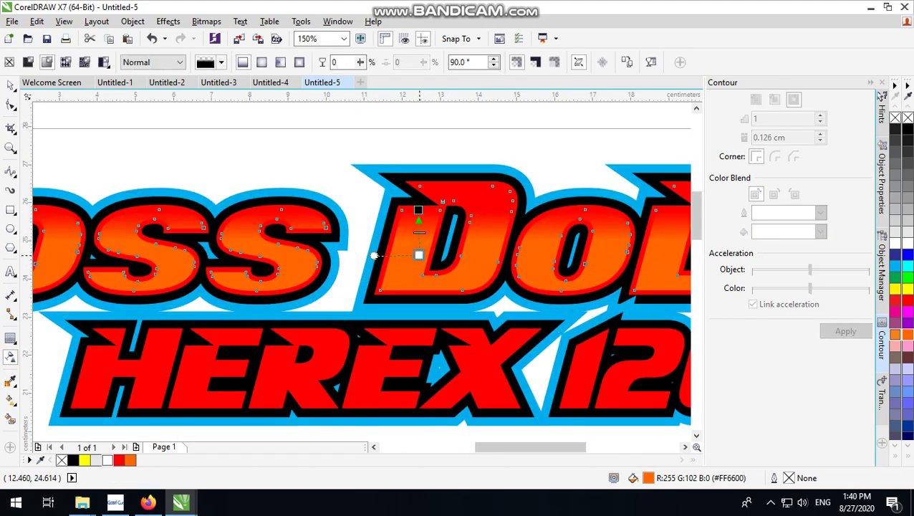
click(11, 86)
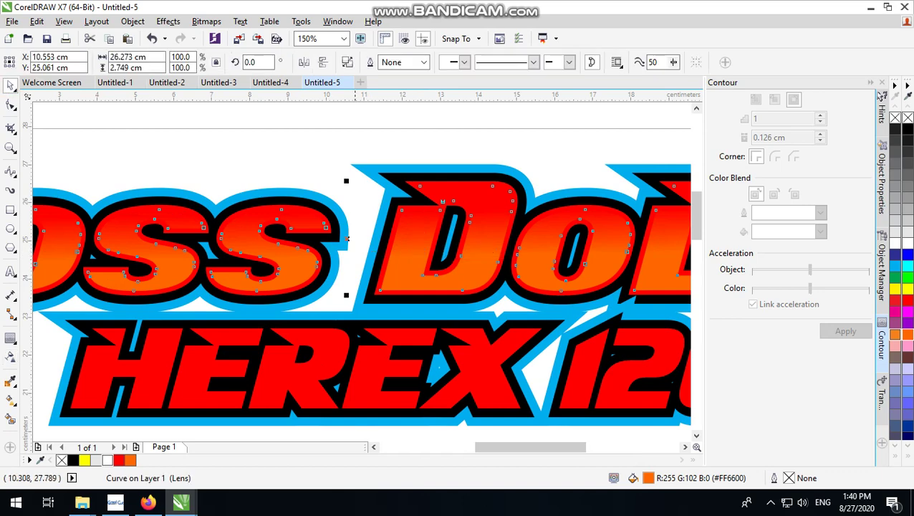
scroll(362, 163, down, 2)
click(432, 115)
scroll(433, 197, up, 2)
scroll(461, 298, down, 1)
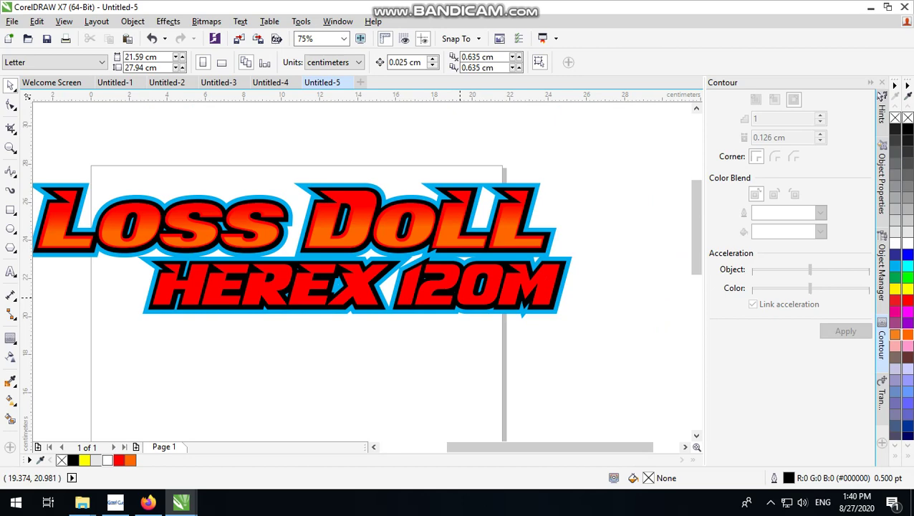
- Fill the "HEREX 120M" text with yellow
scroll(400, 286, up, 1)
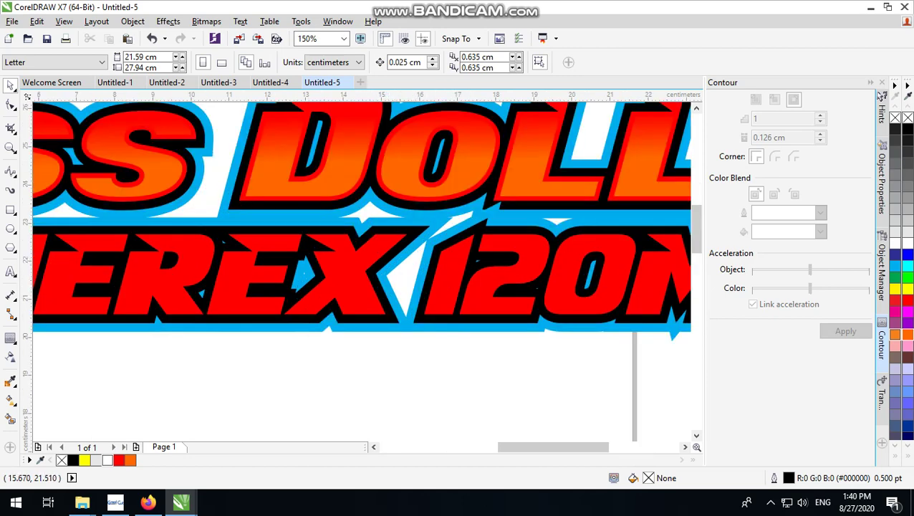
click(389, 243)
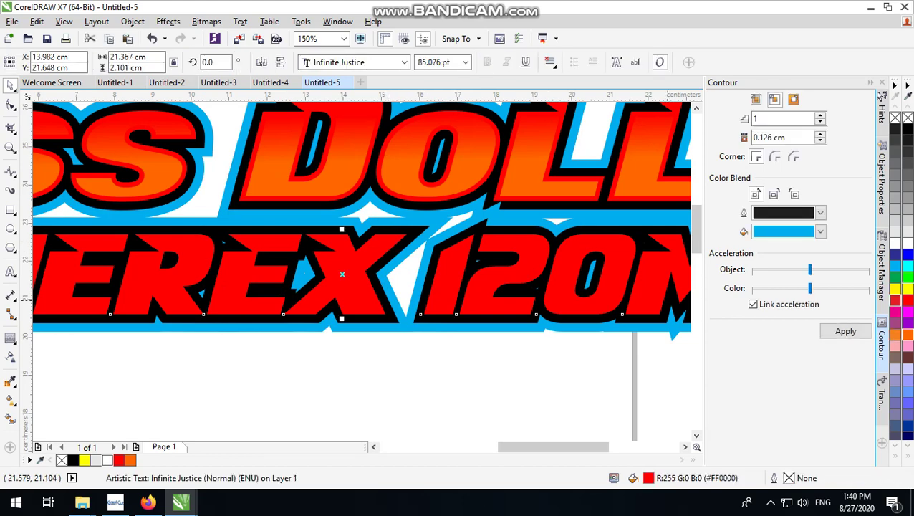
click(895, 288)
scroll(318, 338, down, 1)
click(628, 180)
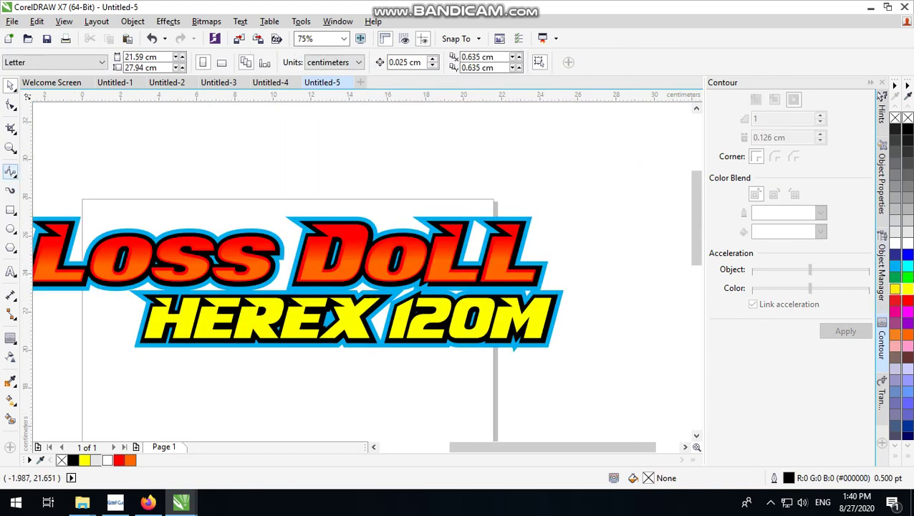
scroll(176, 316, up, 1)
scroll(125, 285, down, 1)
click(295, 396)
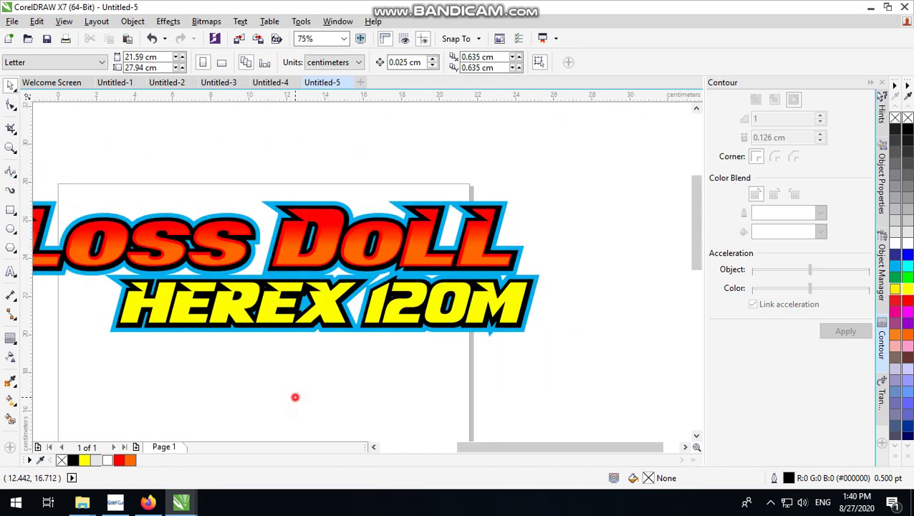
scroll(172, 325, up, 1)
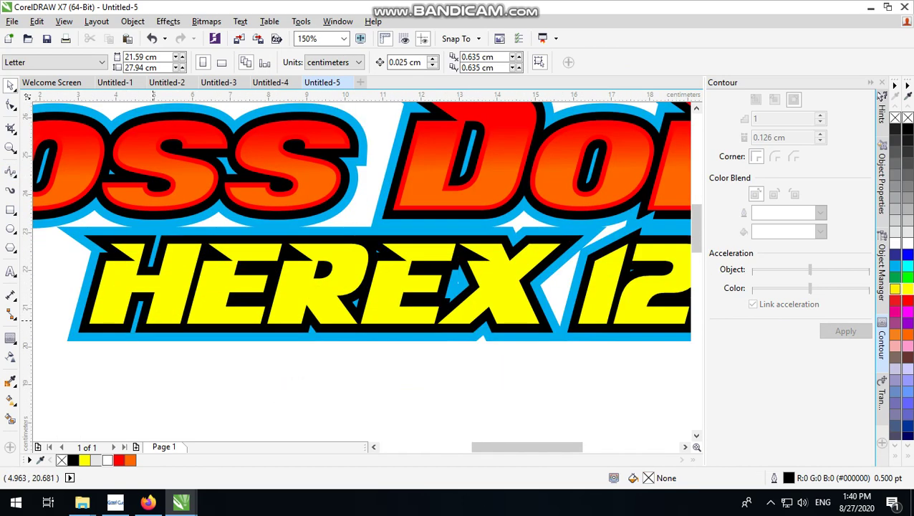
scroll(146, 315, down, 1)
click(255, 357)
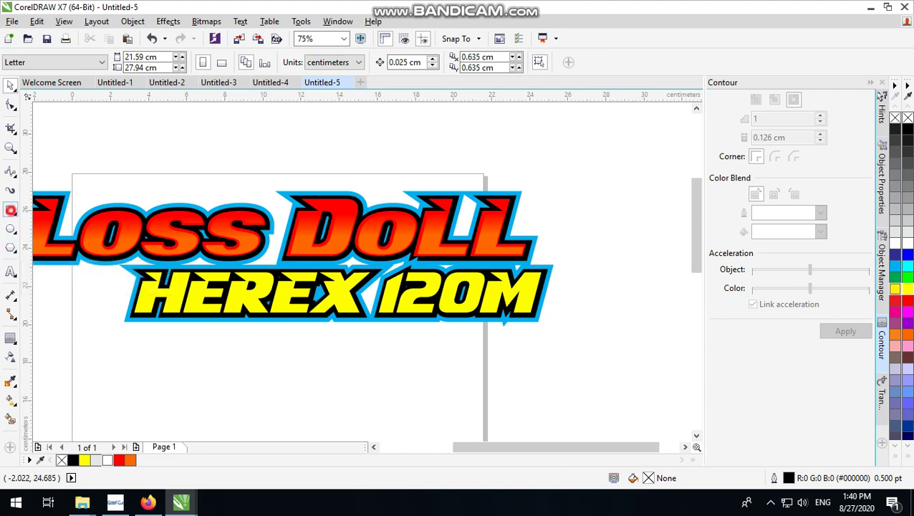
- Draw a rectangle about 24.2 by 2.9 cm over the lower half of "HEREX 120M" and shift it slightly to the right
click(10, 209)
drag(103, 296, 565, 351)
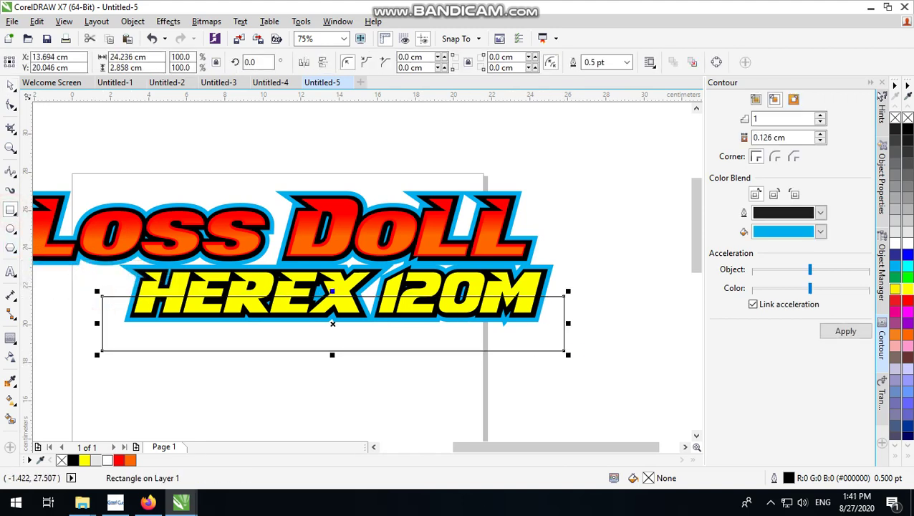
click(10, 85)
scroll(504, 319, up, 2)
drag(514, 339, 522, 338)
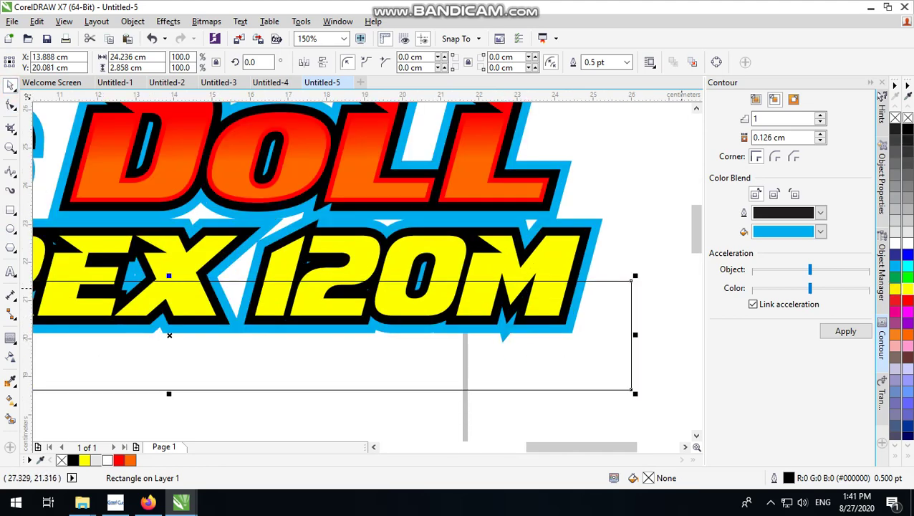
- Fill the rectangle with orange without an outline and PowerClip it inside the yellow "HEREX 120M" text
right_click(907, 117)
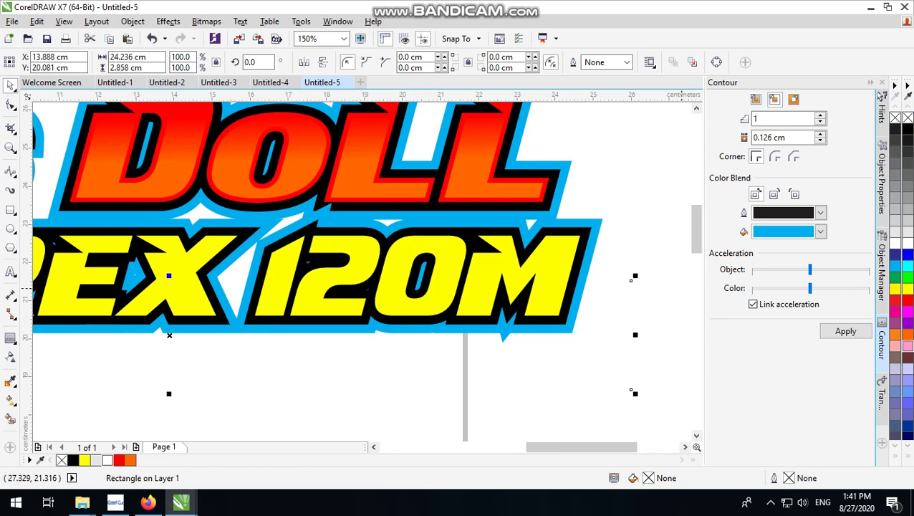
click(908, 336)
right_click(486, 350)
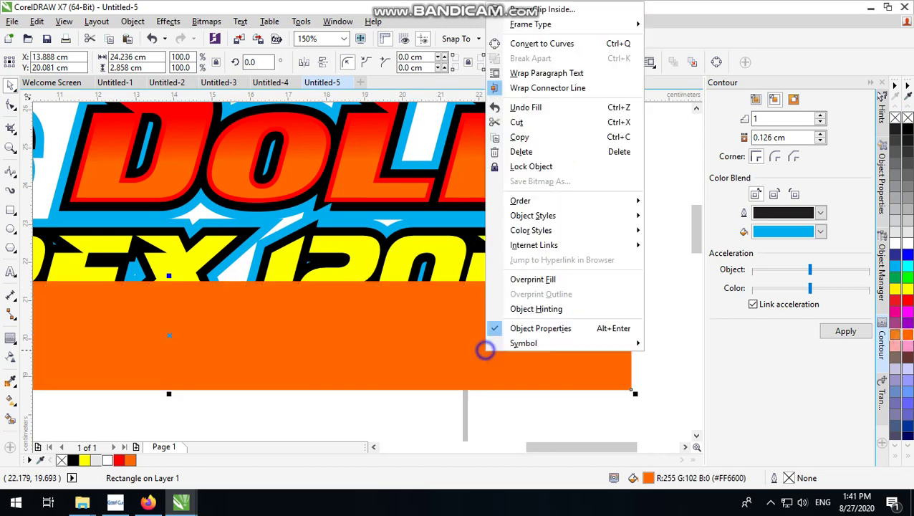
click(536, 7)
click(559, 251)
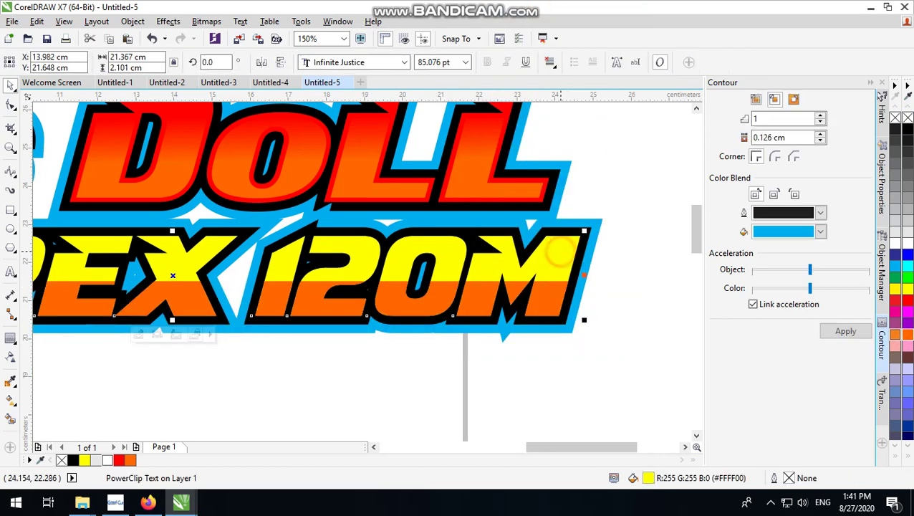
scroll(560, 279, down, 1)
scroll(552, 280, down, 1)
- Fill the outer blue contour shapes of both "HEREX 120M" and "Loss DoLL" with light grey (#E6E6E6)
click(597, 215)
scroll(561, 273, up, 2)
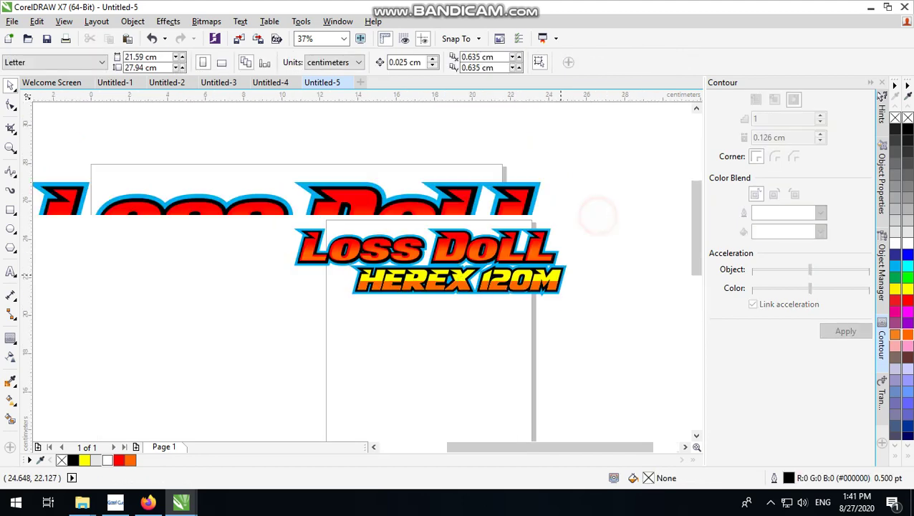
click(575, 256)
click(908, 289)
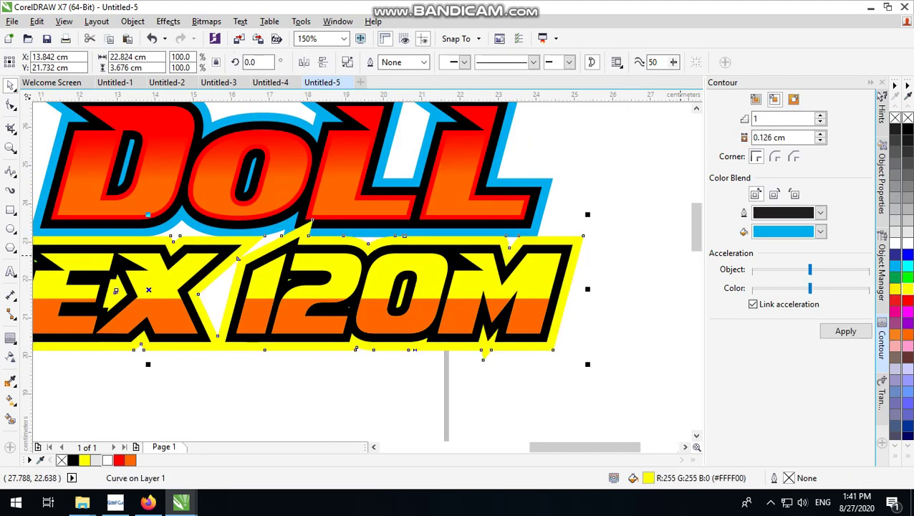
key(ctrl+z)
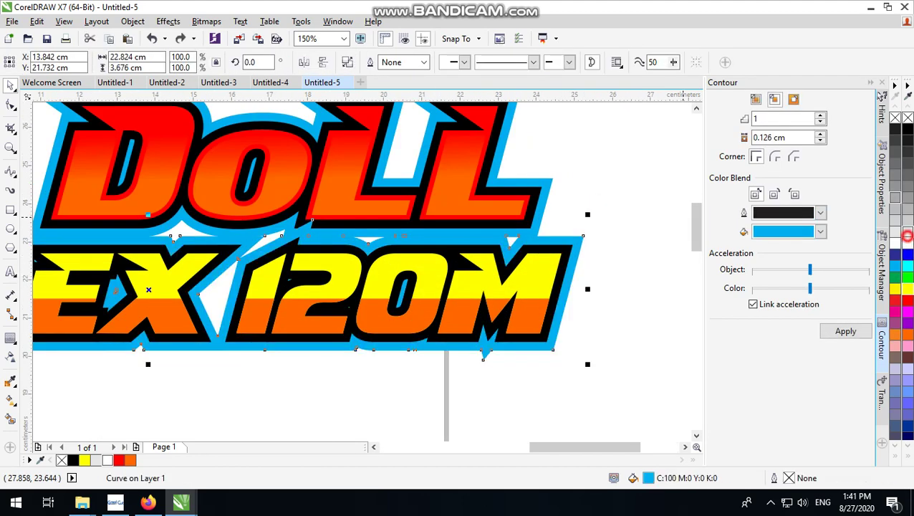
click(907, 236)
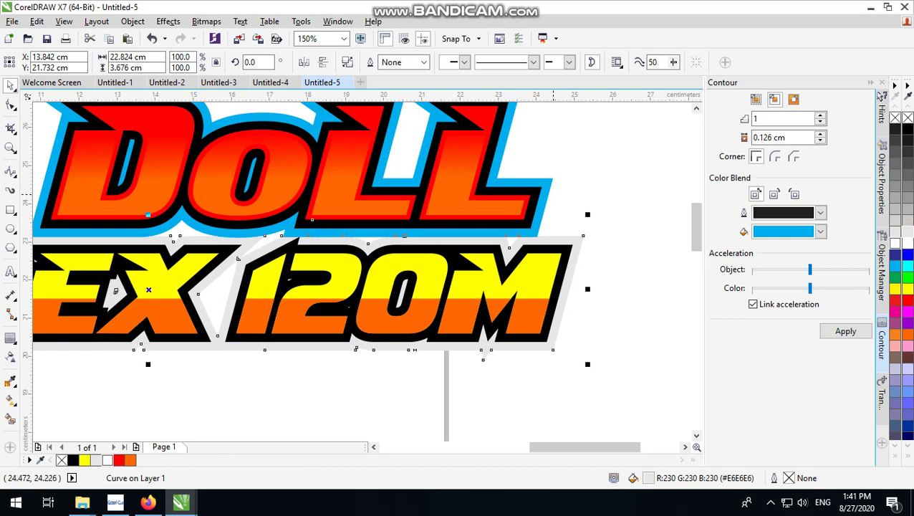
shift+click(551, 184)
click(908, 231)
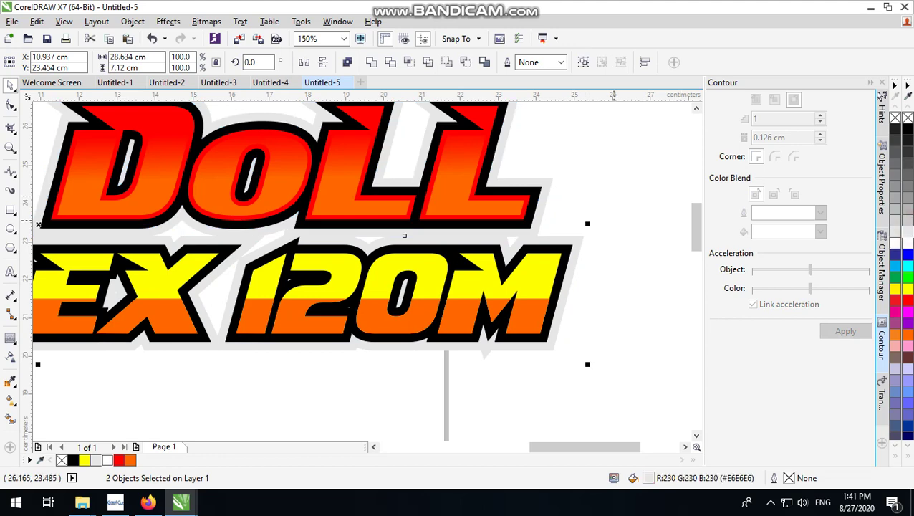
scroll(582, 217, down, 1)
click(592, 185)
scroll(525, 302, down, 1)
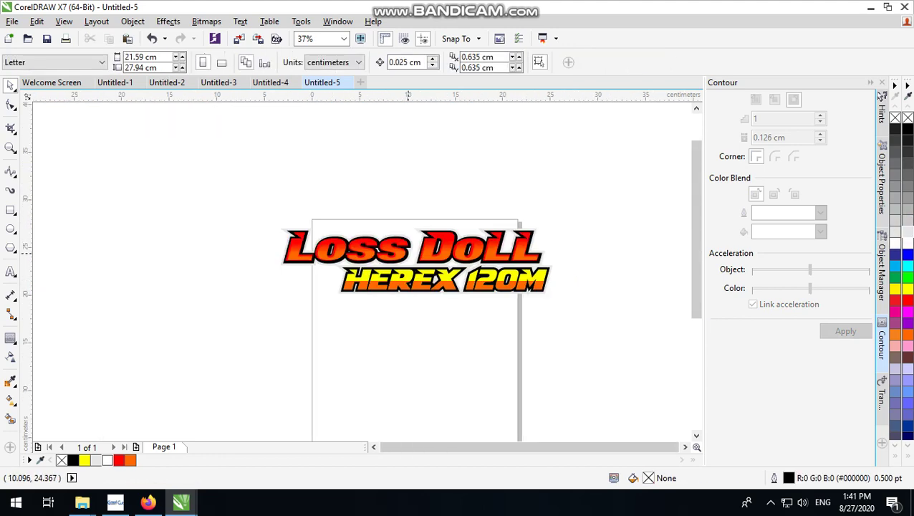
scroll(391, 283, up, 1)
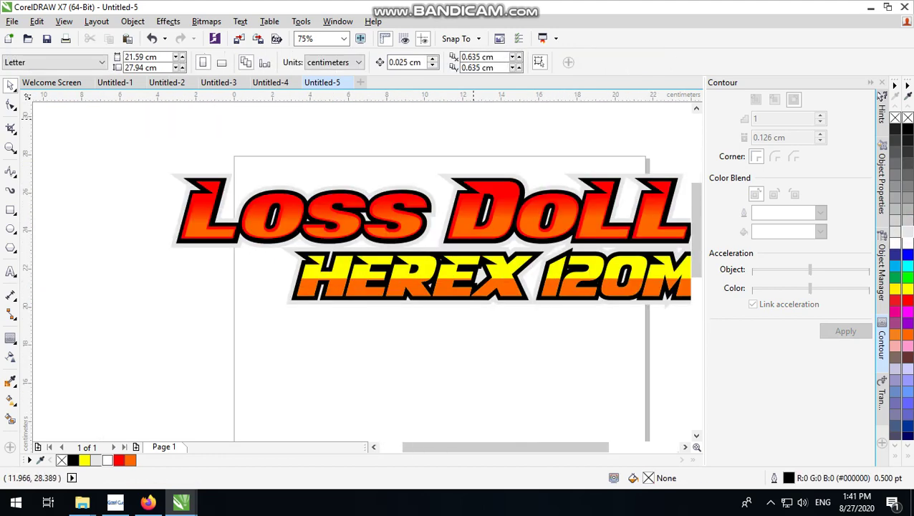
scroll(288, 165, down, 1)
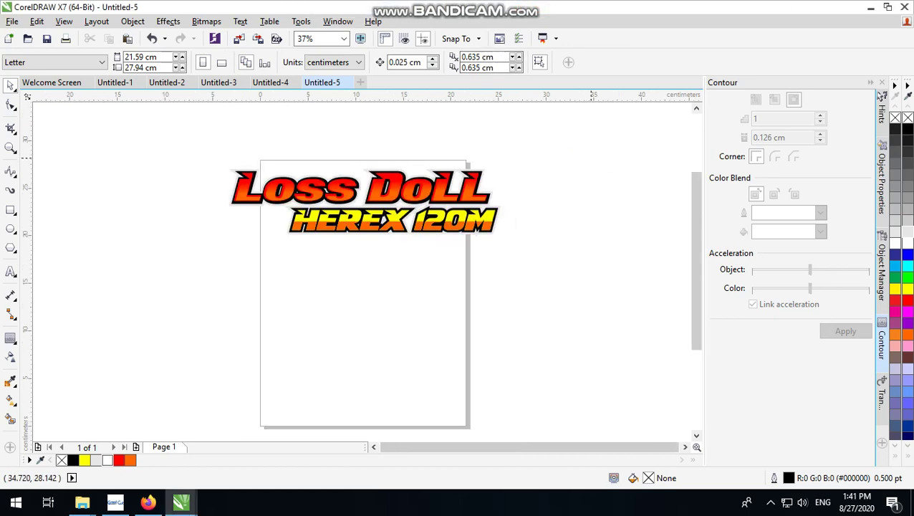
scroll(466, 178, up, 2)
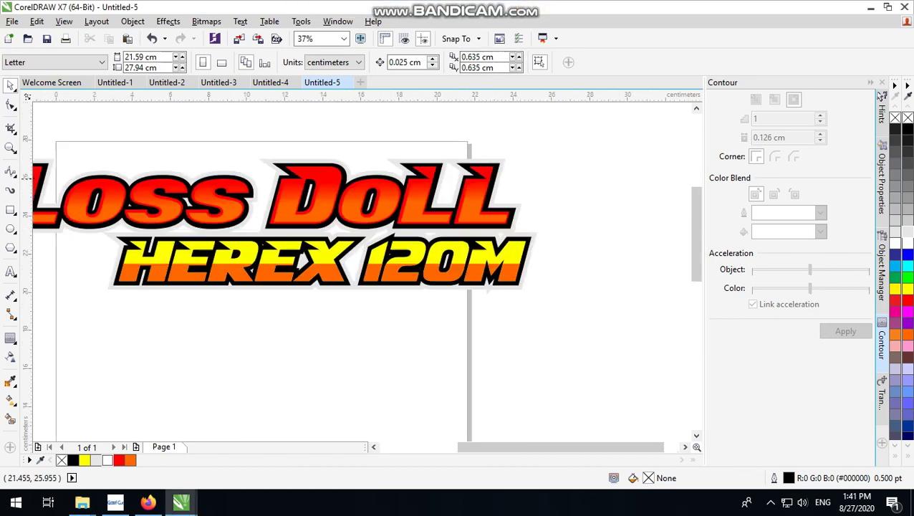
click(598, 161)
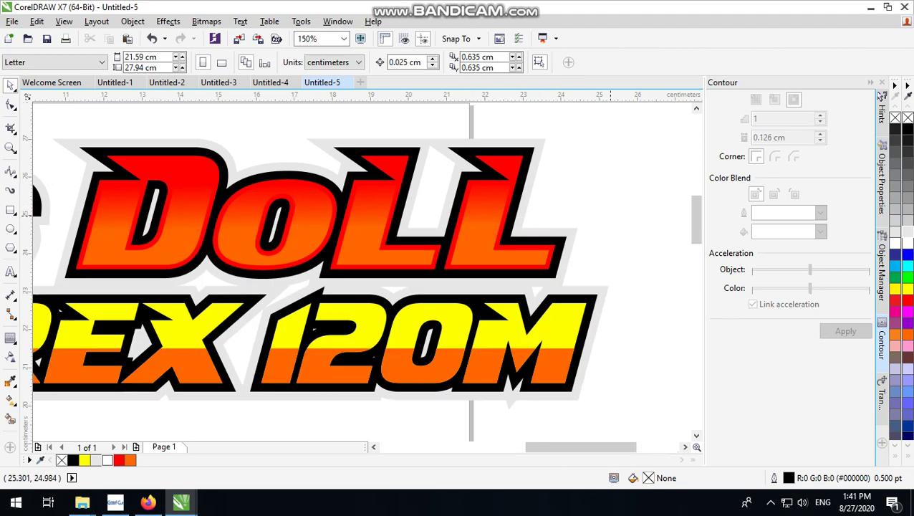
scroll(622, 199, down, 1)
click(621, 200)
- Weld the light grey shapes of both text lines and apply a one-step outside contour of 0.126 cm to them
scroll(622, 200, up, 1)
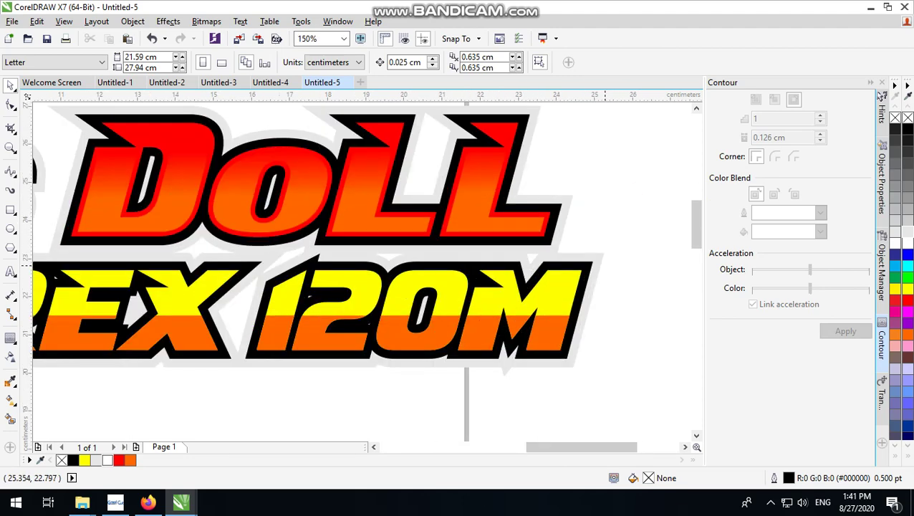
click(596, 258)
shift+click(567, 197)
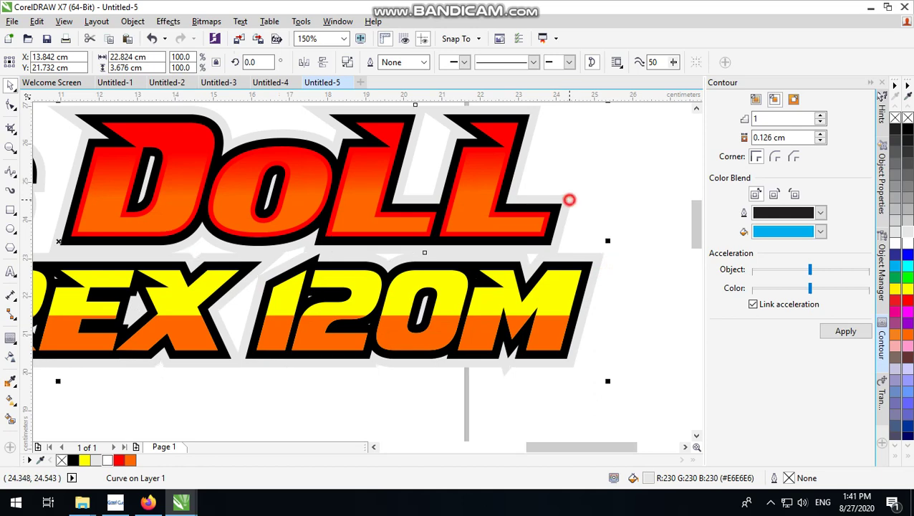
click(371, 62)
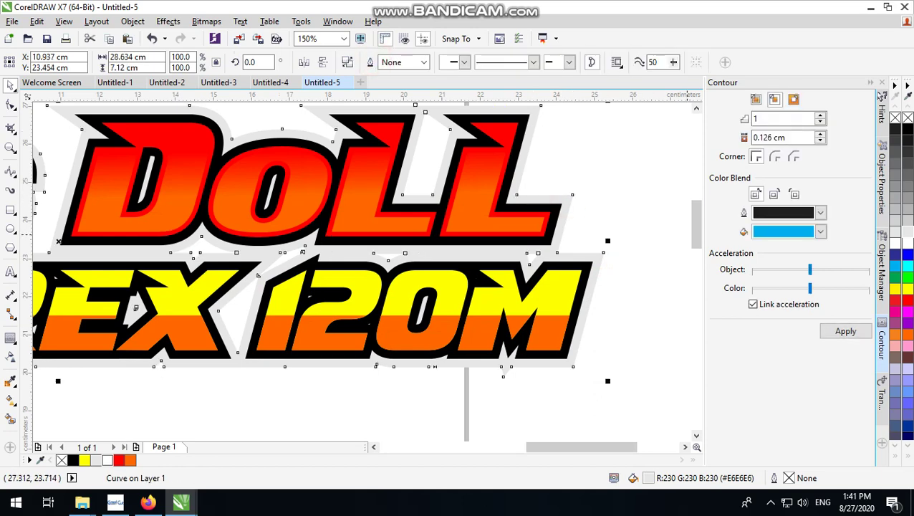
click(793, 99)
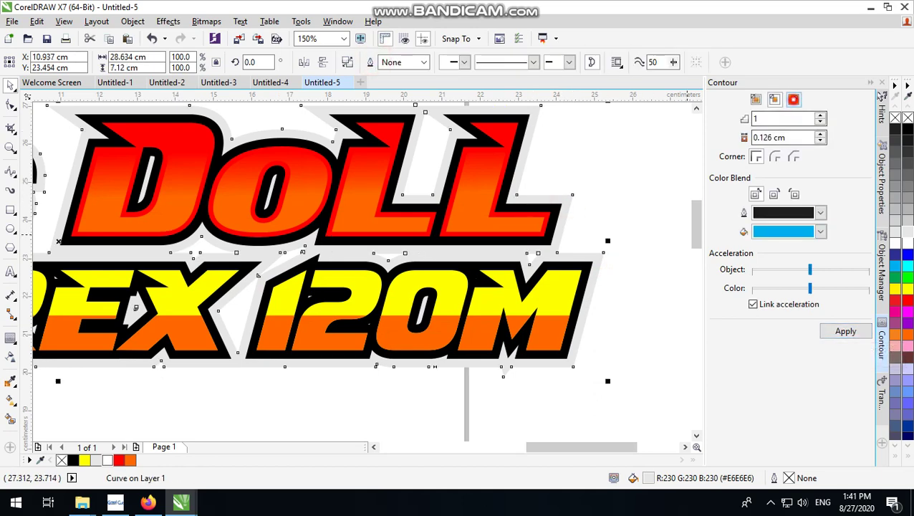
click(844, 331)
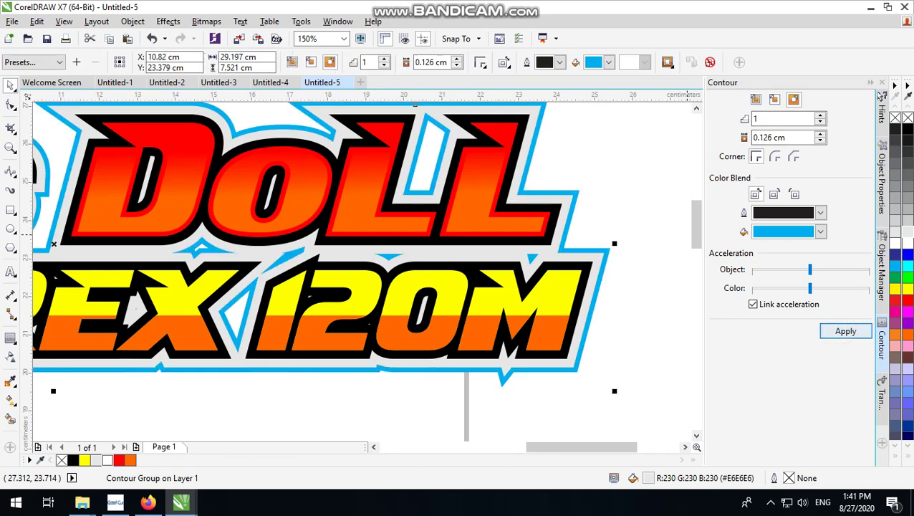
- Break the outside contour group apart and fill the separated outer shape with black
scroll(579, 286, down, 2)
click(132, 21)
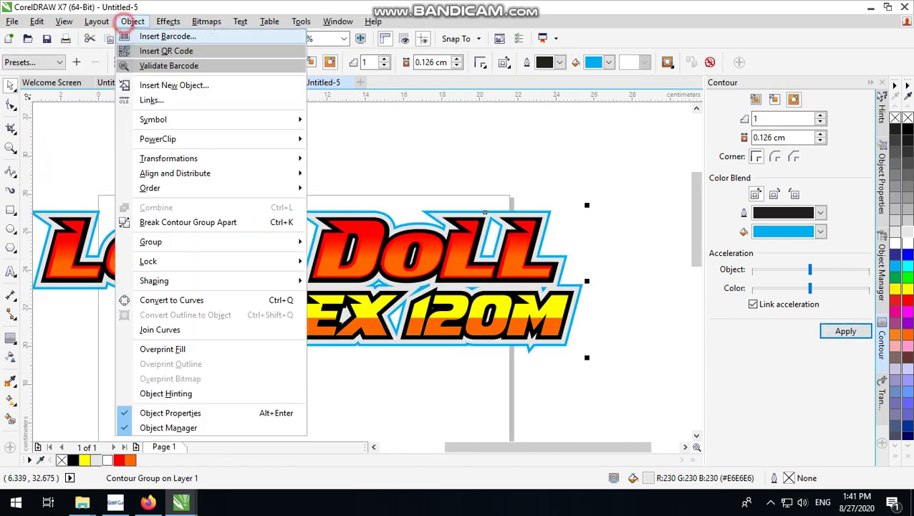
click(181, 222)
scroll(559, 141, up, 2)
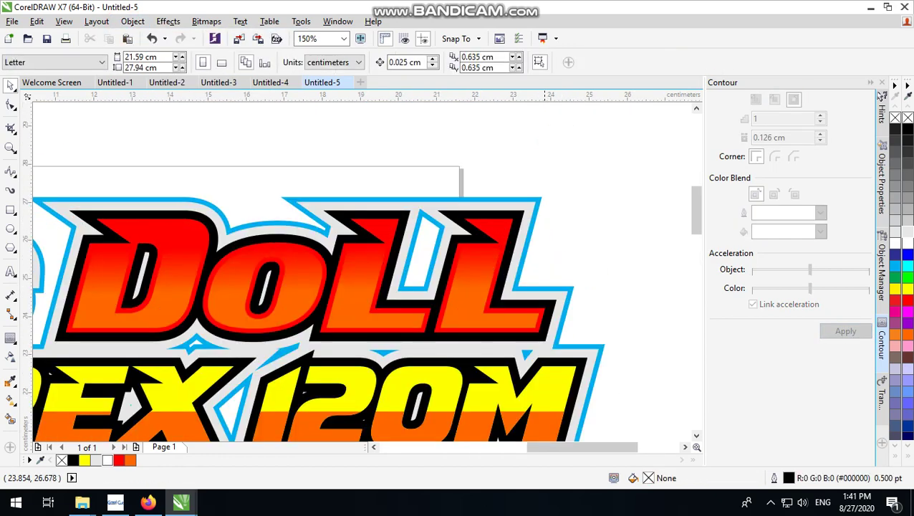
click(908, 129)
click(596, 183)
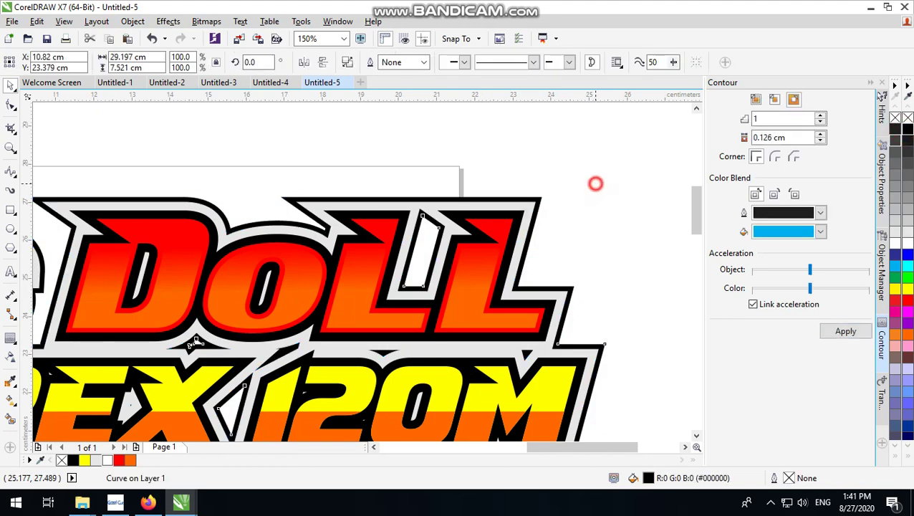
- Examine the whole two-line lettering with its new black outer outline, close up and from a distance
scroll(588, 185, down, 2)
scroll(617, 236, down, 3)
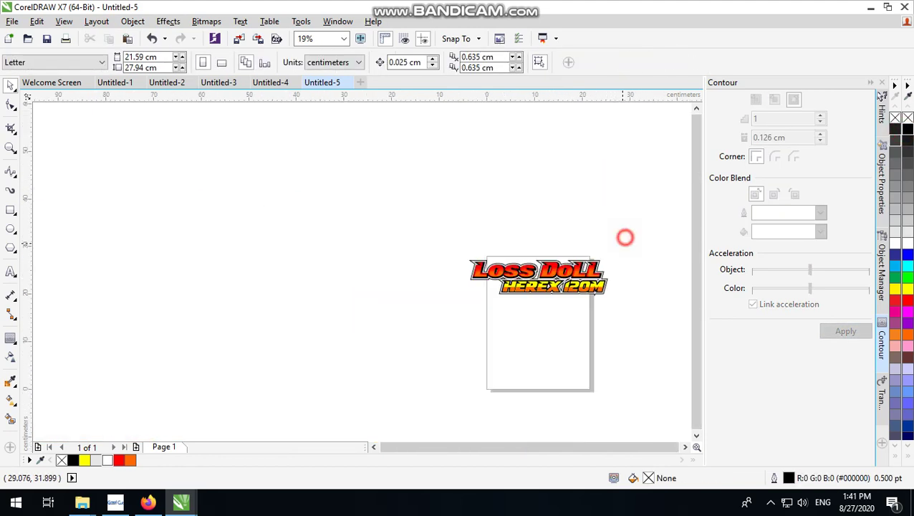
scroll(616, 237, up, 3)
scroll(613, 147, up, 2)
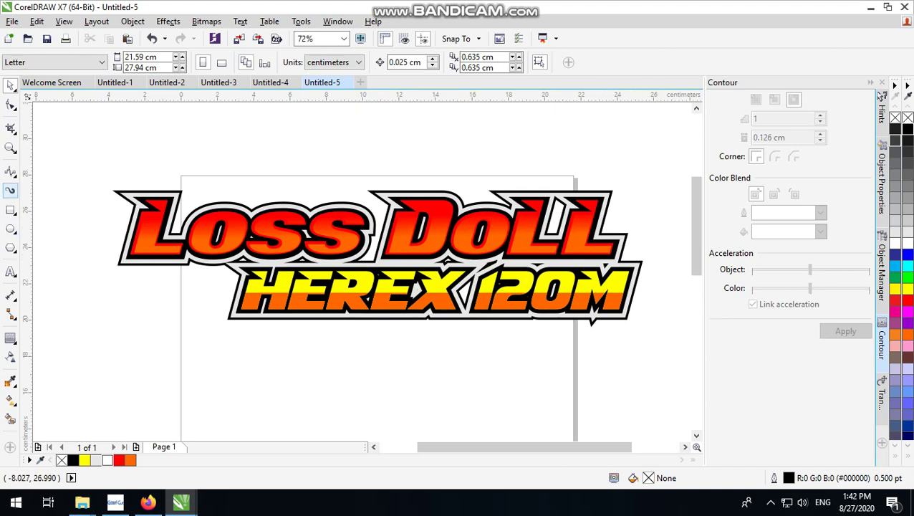
key(F5)
click(10, 210)
scroll(209, 304, up, 1)
scroll(202, 288, down, 1)
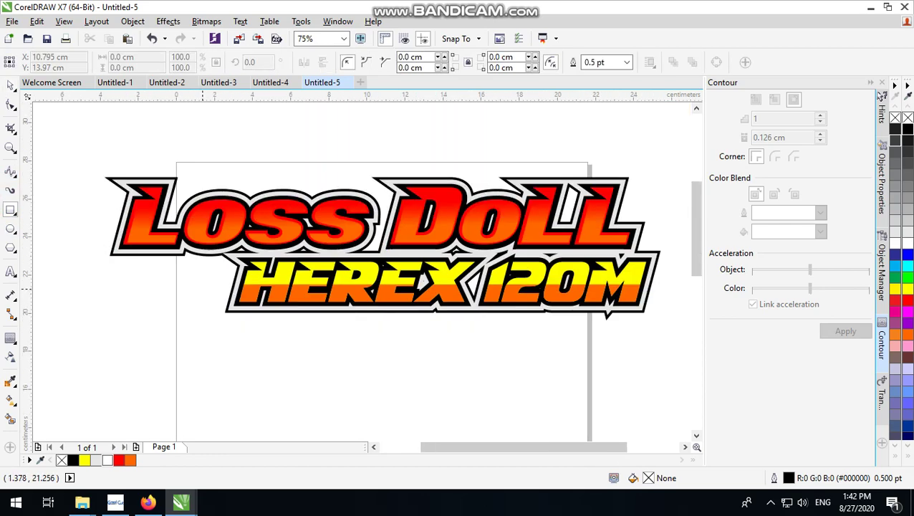
scroll(174, 295, down, 1)
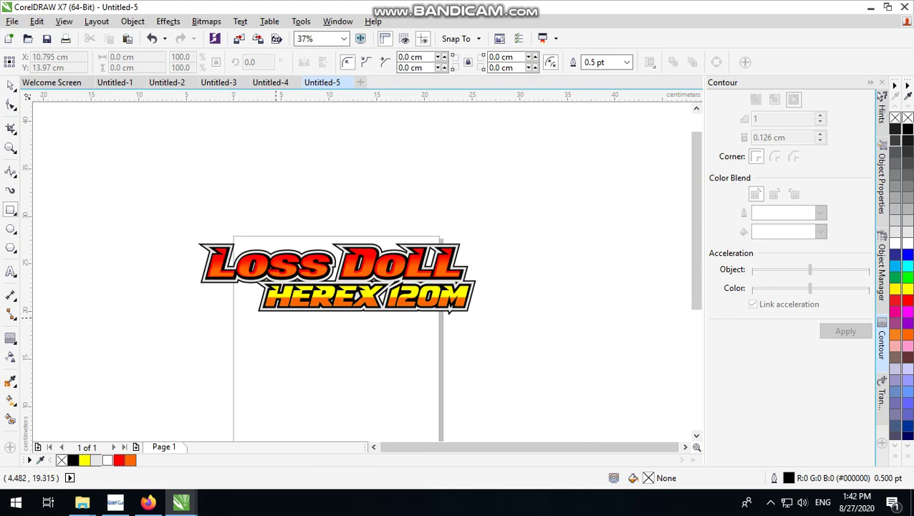
scroll(174, 295, up, 1)
scroll(174, 293, down, 1)
scroll(174, 292, up, 1)
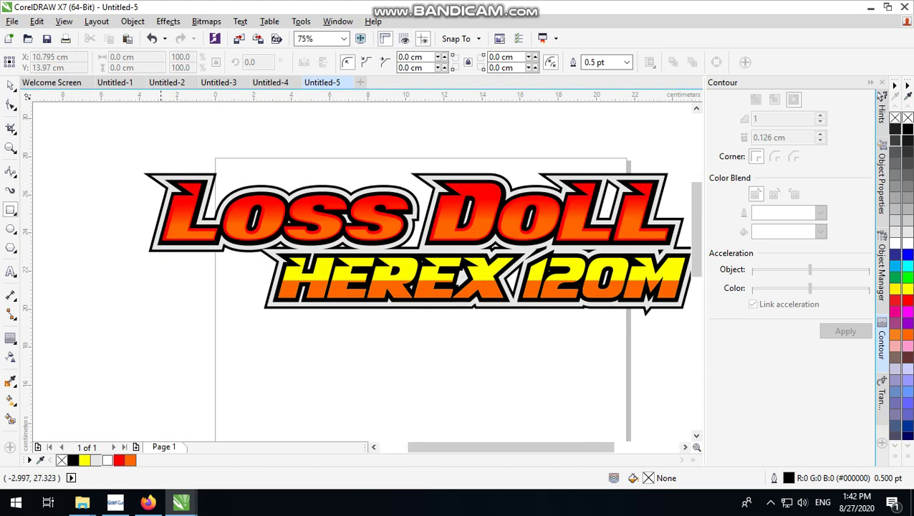
scroll(250, 238, down, 1)
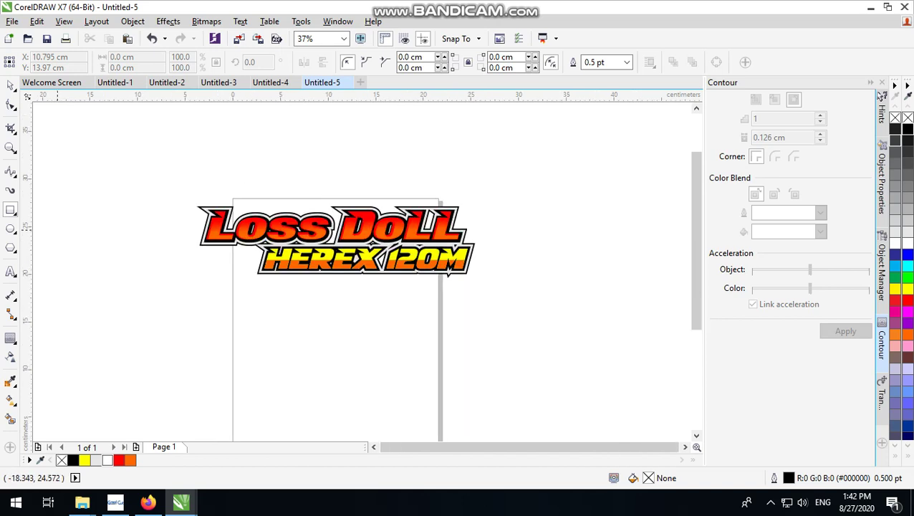
- Draw an ellipse about 35.1 by 12 cm around the lettering and place a duplicate of it shifted to the right
key(F7)
drag(195, 188, 537, 310)
click(11, 84)
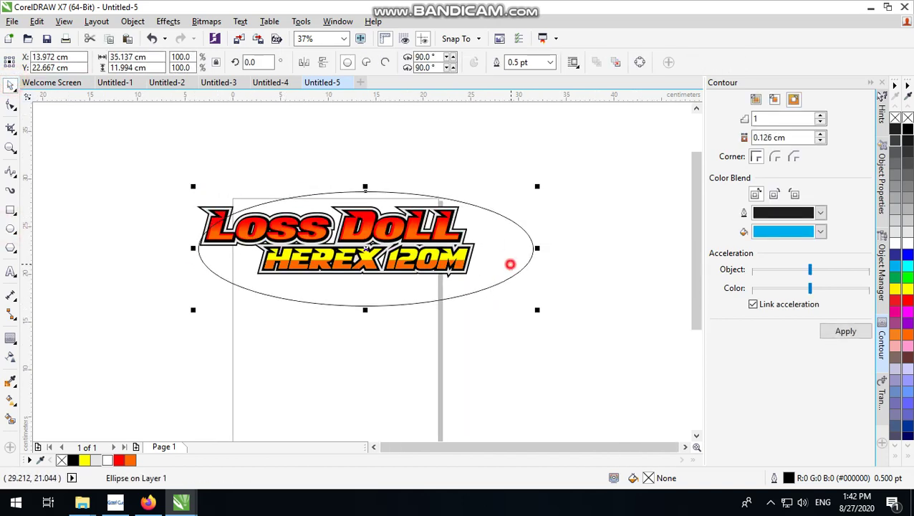
drag(510, 262, 561, 249)
right_click(561, 249)
- Trim the left ellipse with its right-shifted copy and delete that copy
shift+click(331, 188)
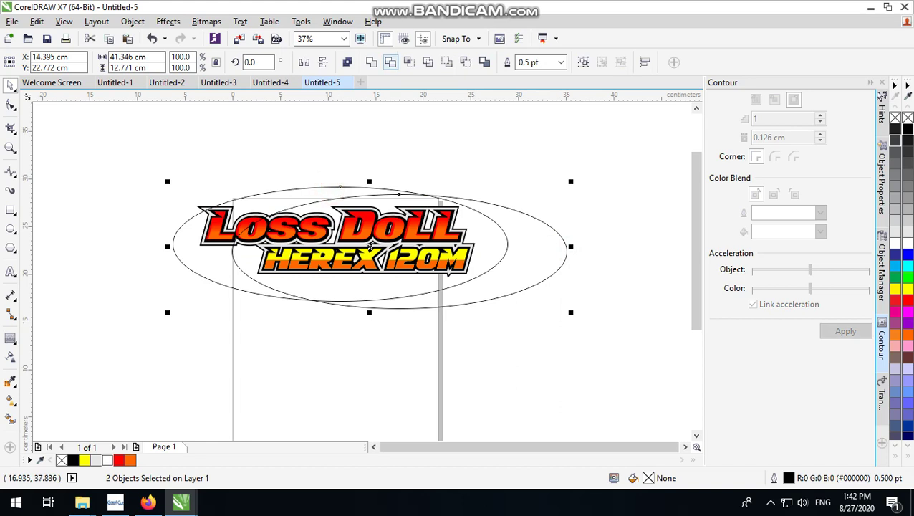
click(455, 143)
click(516, 277)
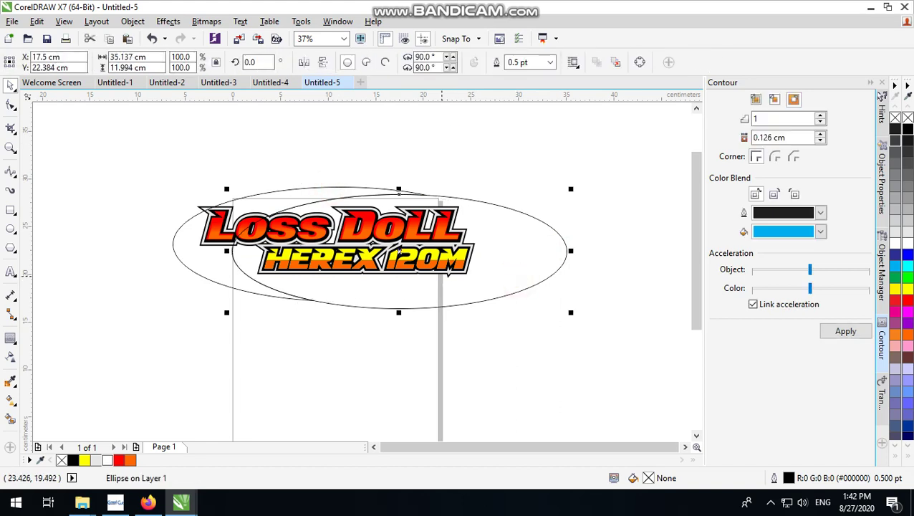
key(Delete)
- Move the crescent slightly up and right, reduce its height to about 10.8 cm and skew its right side downward
click(301, 189)
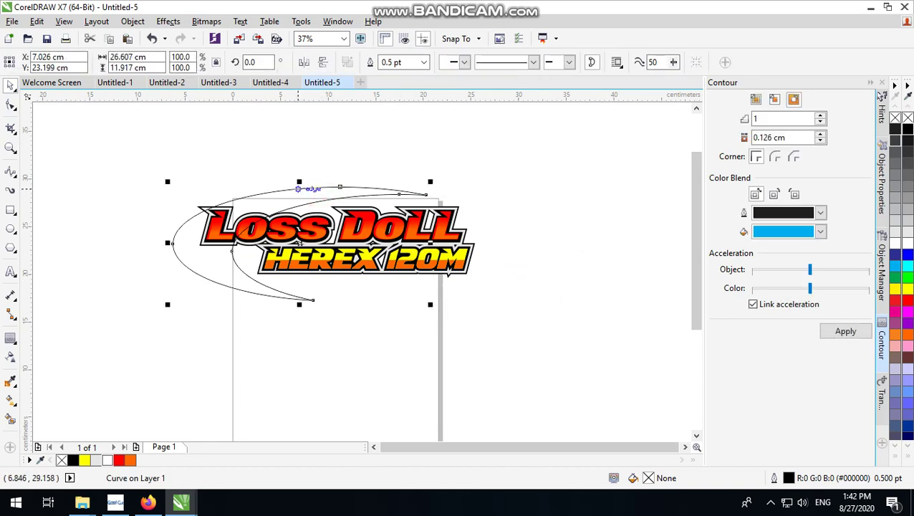
mouse_move(299, 189)
mouse_down()
mouse_move(293, 208)
mouse_move(307, 194)
mouse_move(302, 187)
mouse_up()
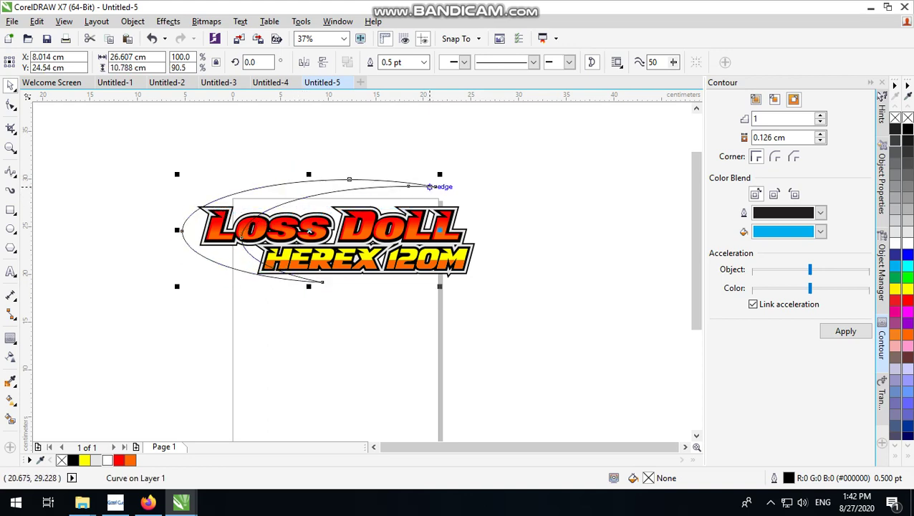
click(368, 184)
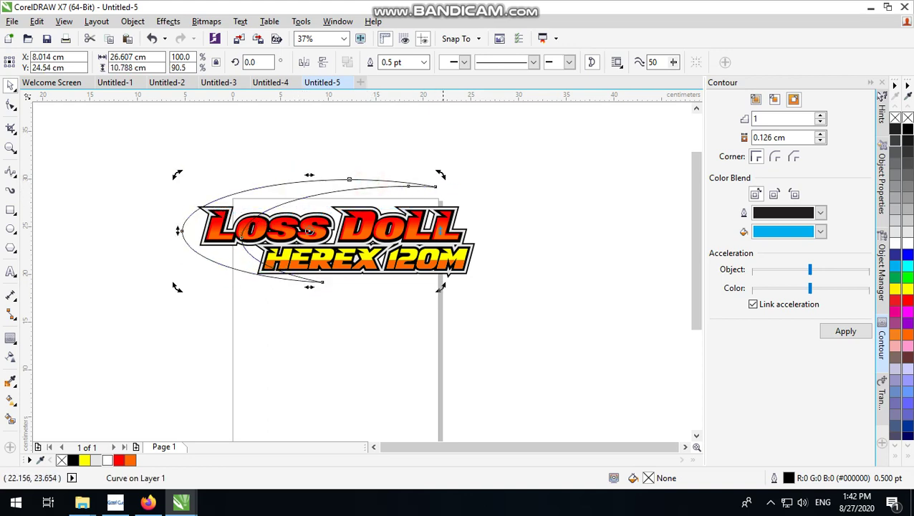
drag(439, 231, 435, 247)
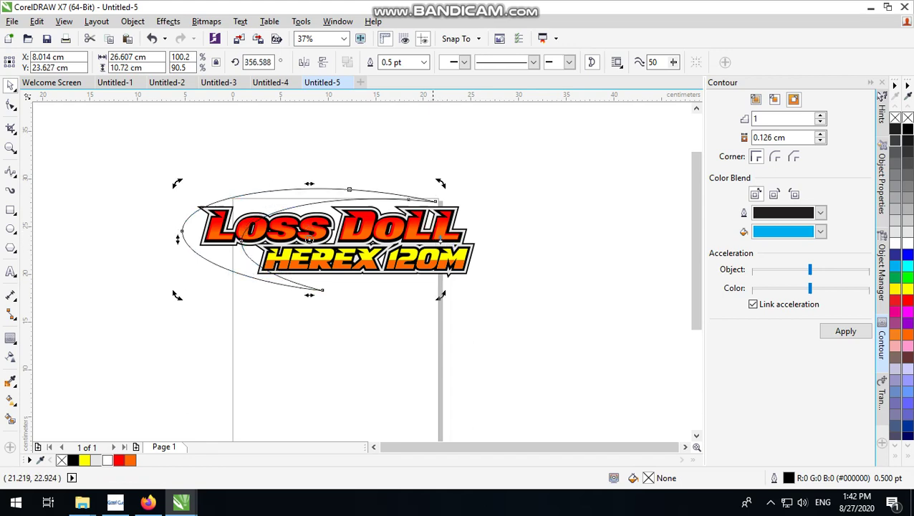
- Apply a one-step outside contour of 0.126 cm to the crescent
click(484, 326)
click(484, 326)
click(309, 190)
click(838, 331)
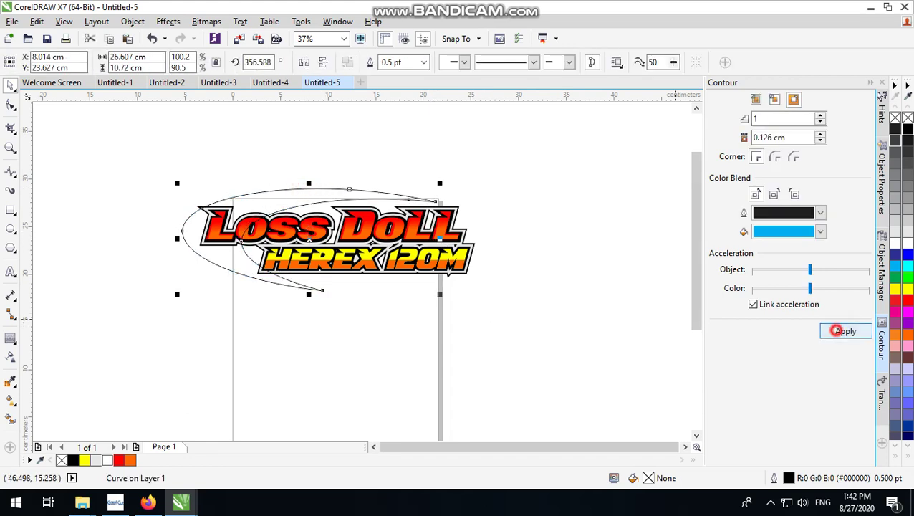
- Undo the crescent's contour, and fill the crescent yellow behind the lettering
key(ctrl+z)
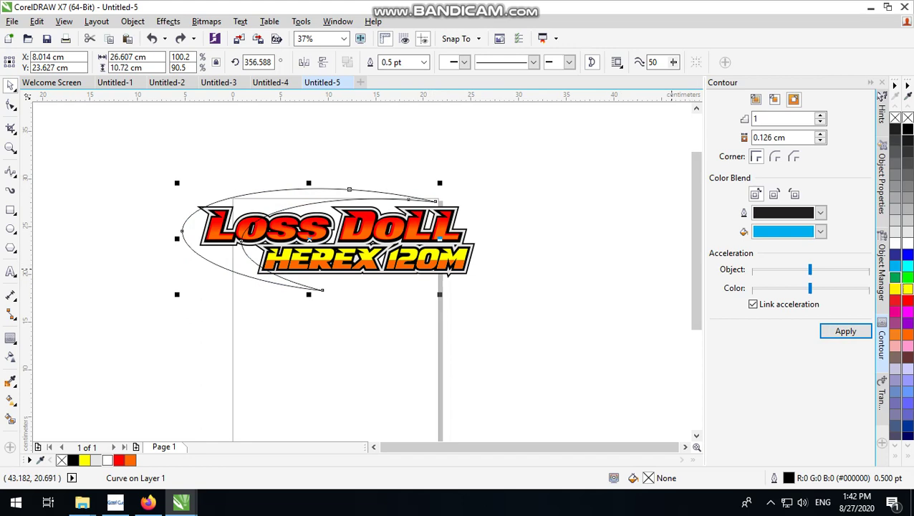
click(895, 288)
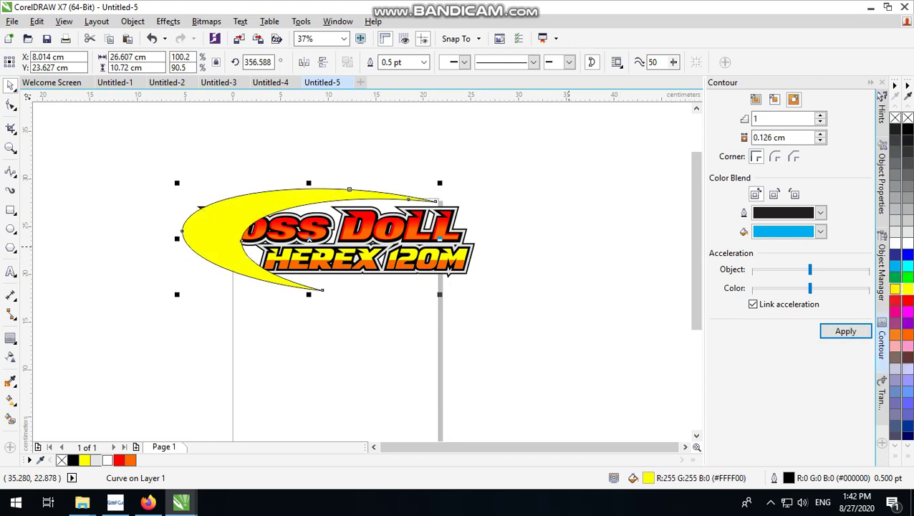
key(shift+Page_Down)
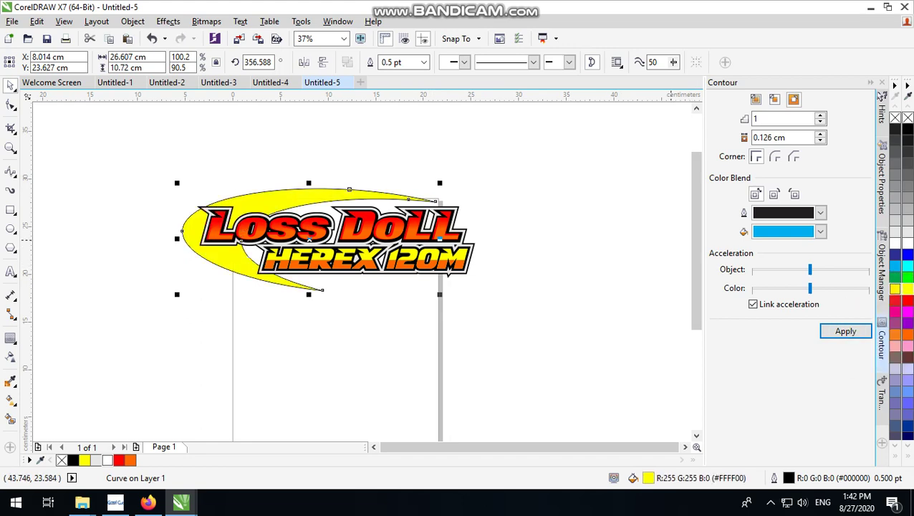
- Apply a one-step outside contour of 0.226 cm with rounded corners to the yellow crescent
click(846, 331)
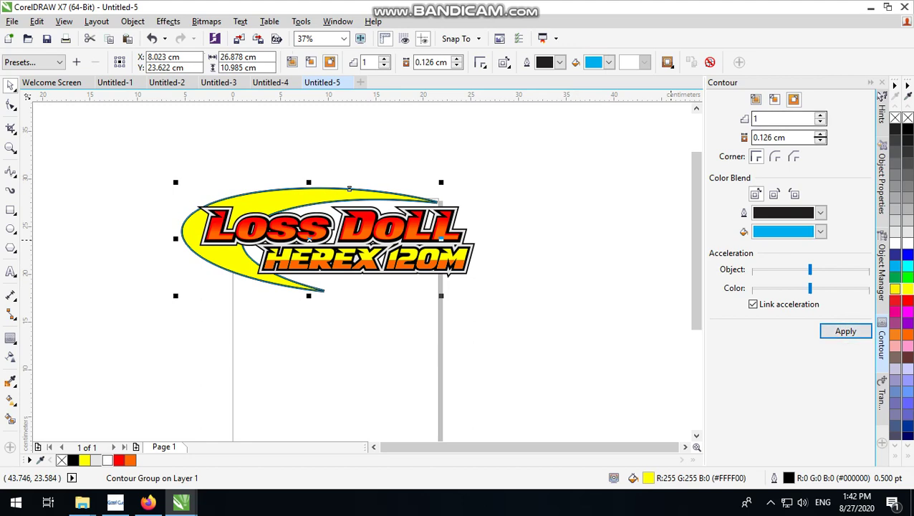
click(760, 137)
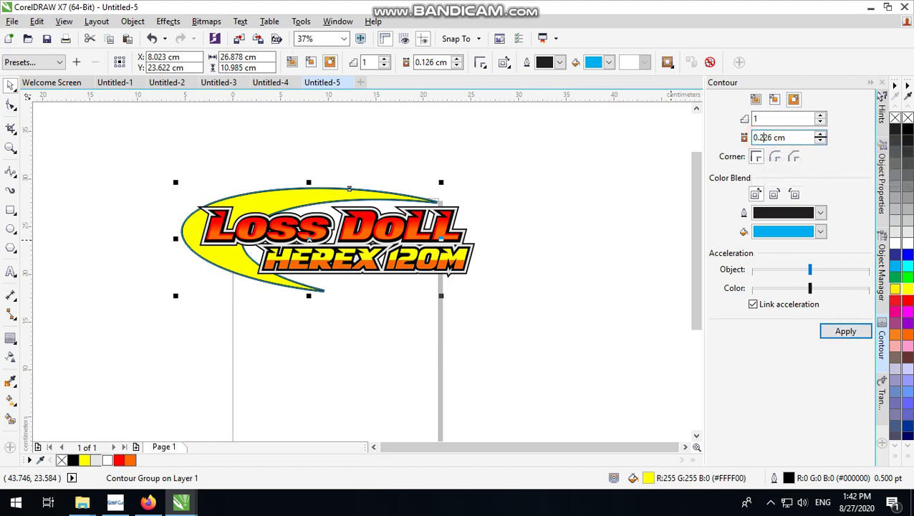
click(846, 330)
scroll(323, 189, up, 2)
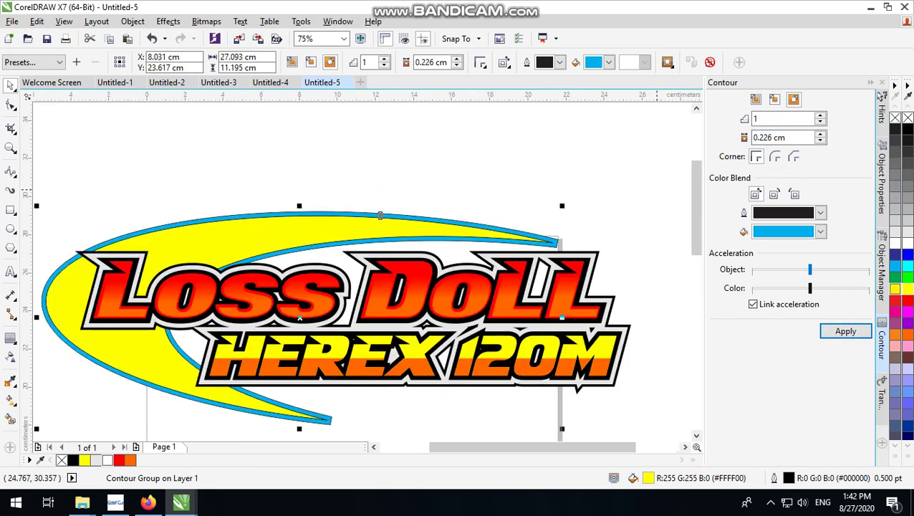
click(777, 157)
click(846, 331)
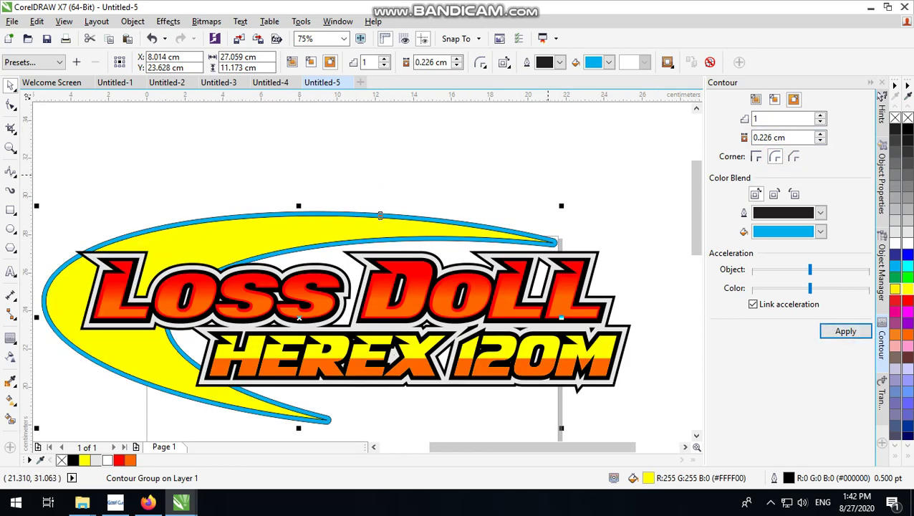
- Scale the contoured crescent down to about 23.3 by 9.6 cm and shift it slightly up and left
scroll(483, 223, down, 2)
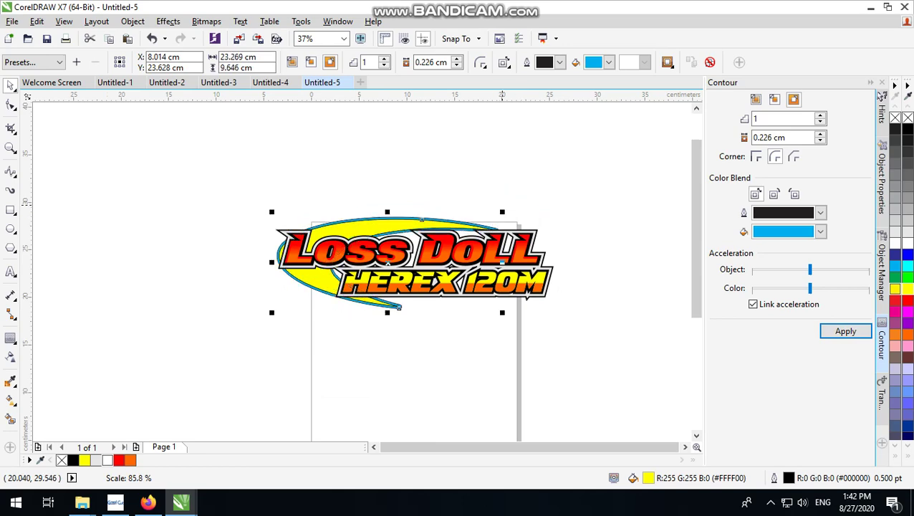
scroll(391, 221, up, 2)
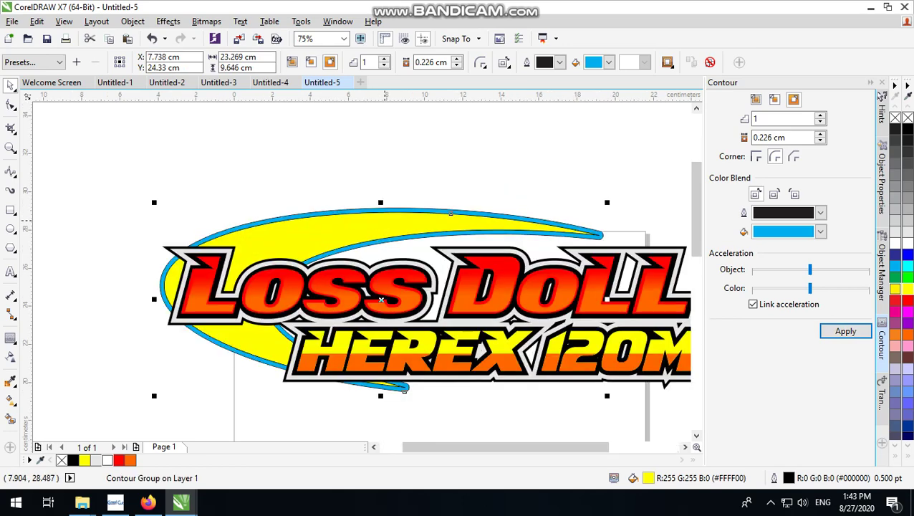
- Break the crescent's contour group apart and fill the outer contour shape black
click(132, 21)
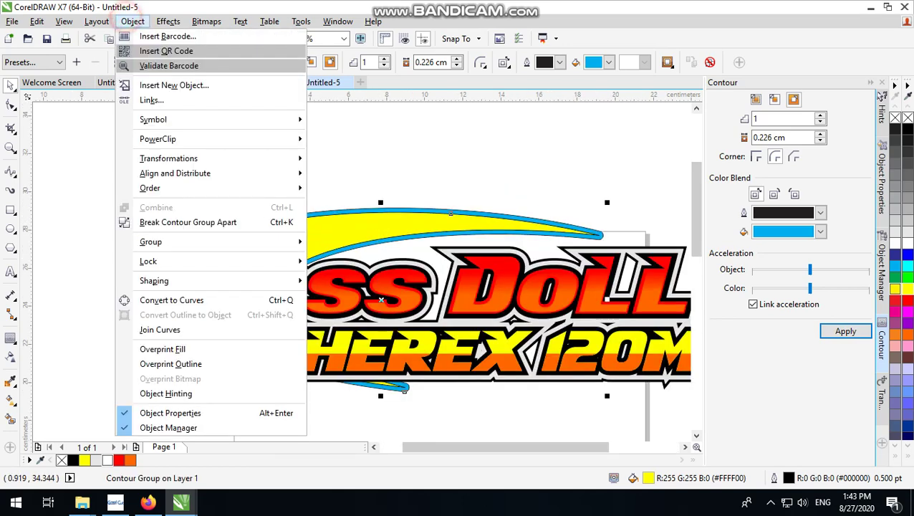
click(186, 223)
click(536, 214)
scroll(536, 214, up, 2)
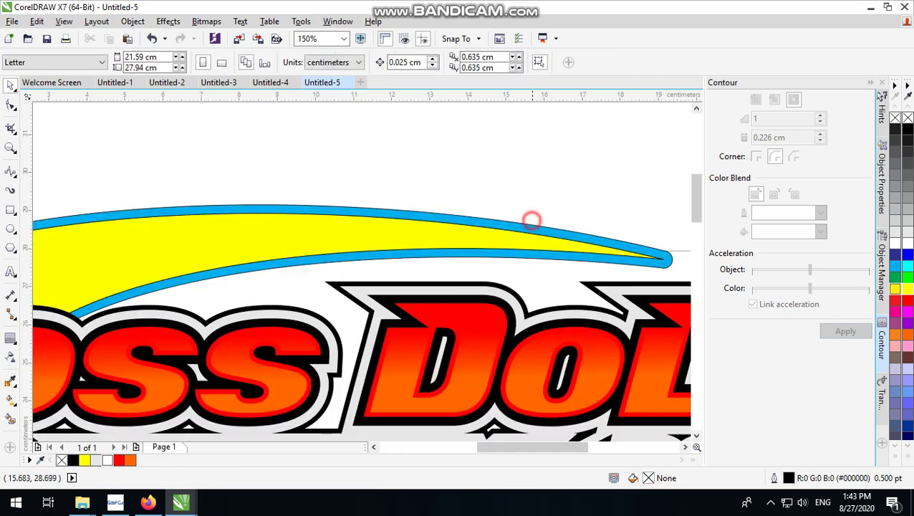
click(908, 129)
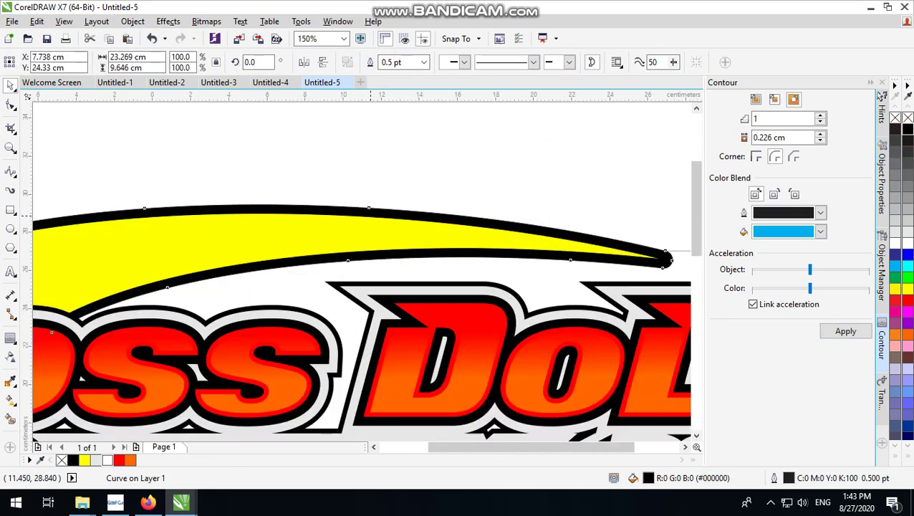
scroll(347, 303, down, 4)
scroll(343, 225, up, 2)
drag(331, 238, 329, 221)
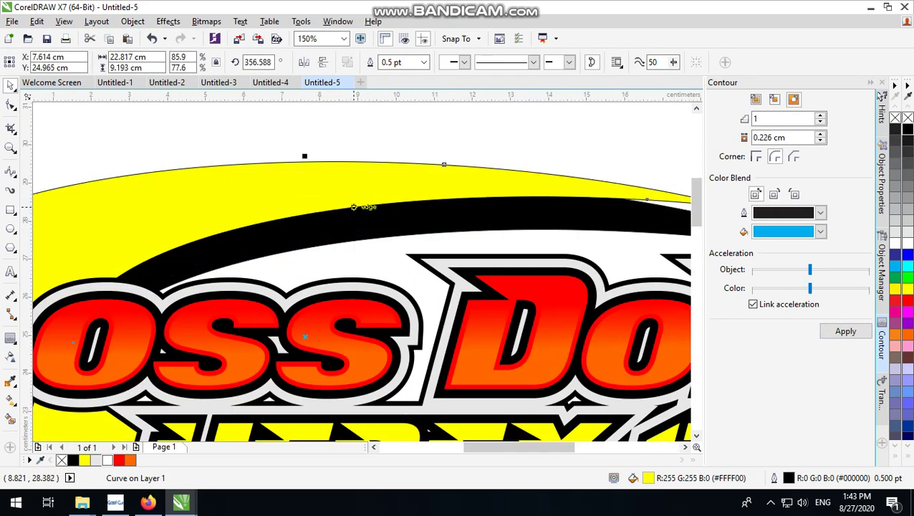
key(ctrl+z)
- Apply a one-step outside contour of 0.226 cm with rounded corners to the black crescent shape and break it apart
scroll(431, 156, down, 1)
scroll(432, 150, down, 1)
click(481, 134)
scroll(481, 135, up, 1)
scroll(486, 195, up, 1)
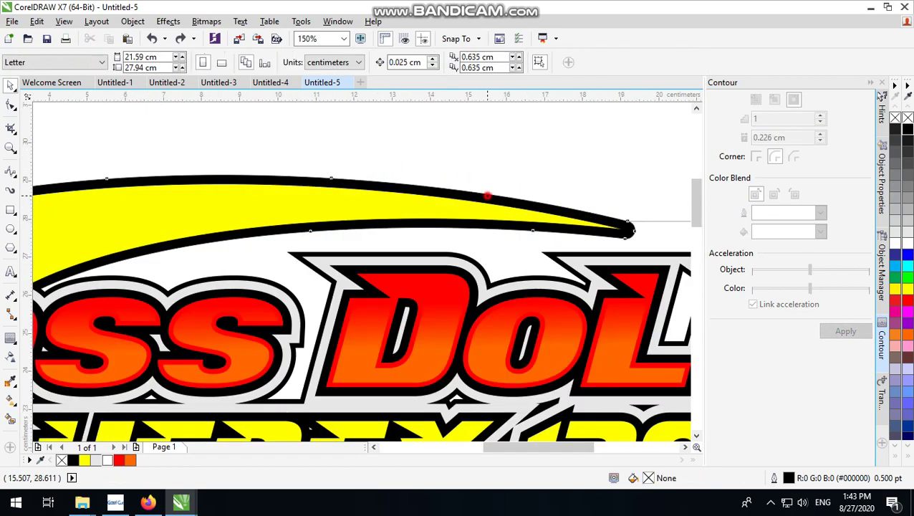
click(487, 192)
click(845, 331)
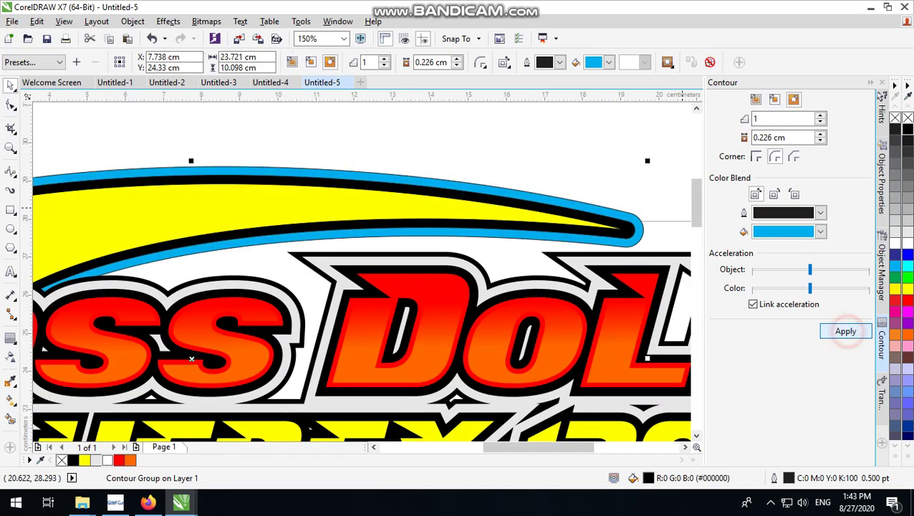
click(168, 21)
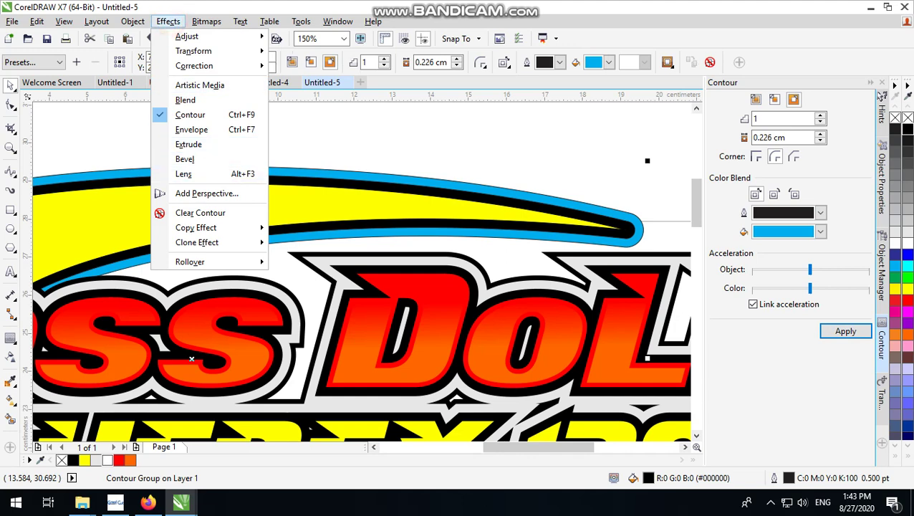
click(204, 221)
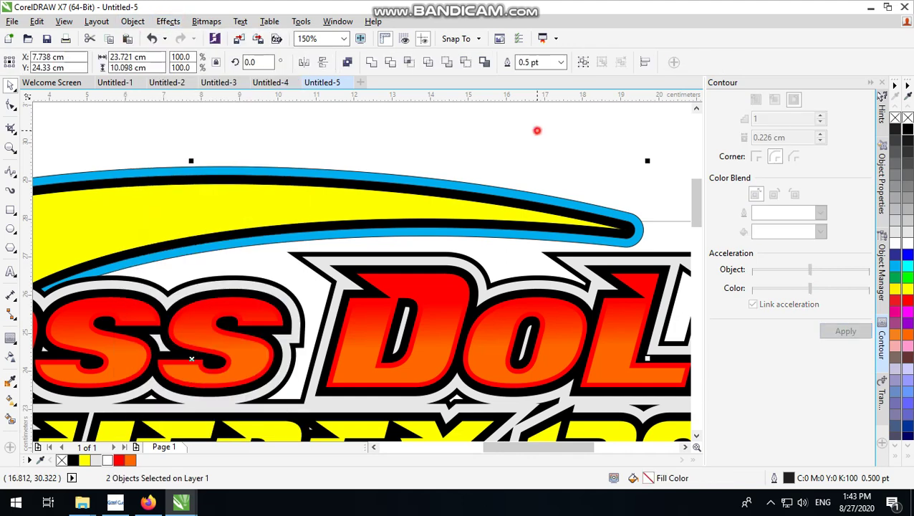
- Fill the outermost crescent contour shape white and remove its outline
click(537, 130)
click(516, 183)
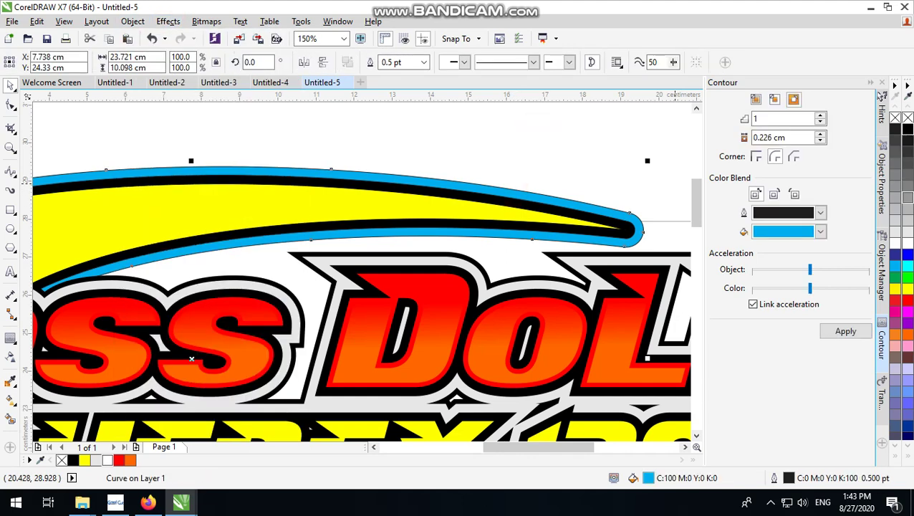
click(907, 242)
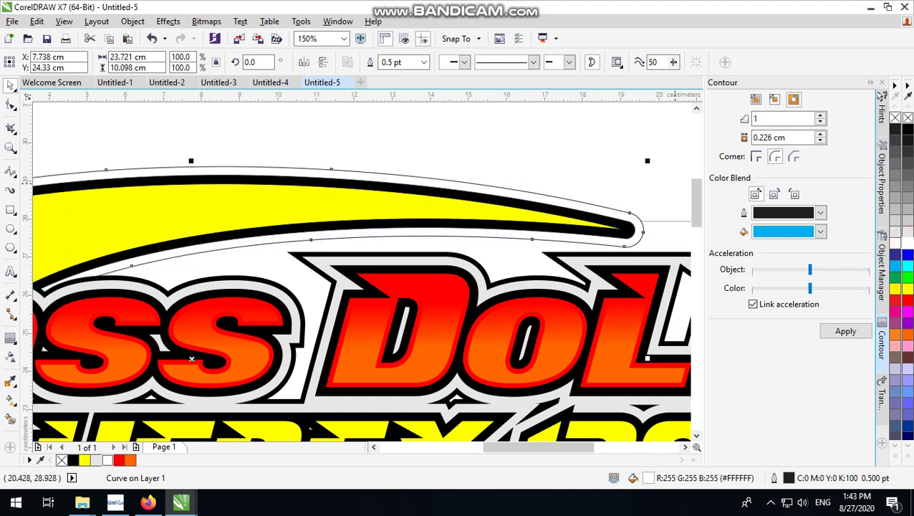
right_click(904, 120)
scroll(462, 133, down, 2)
click(462, 134)
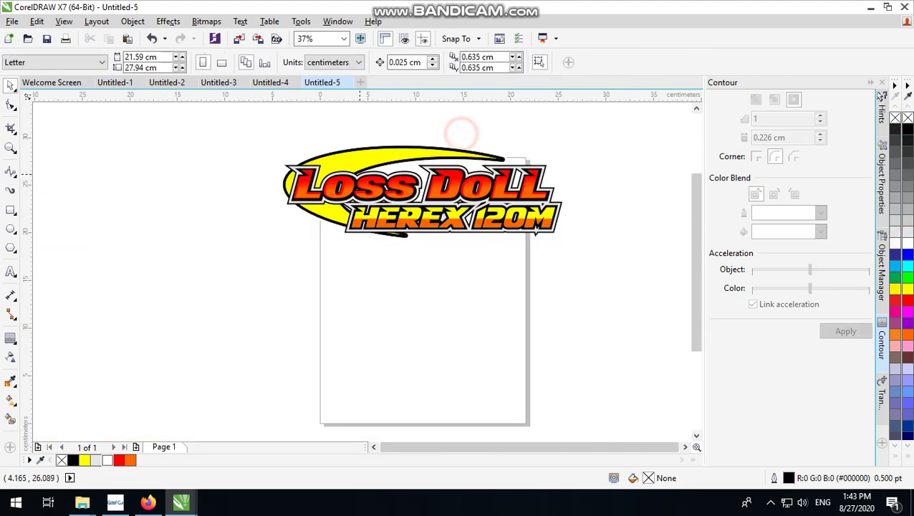
- Add a linear transparency gradient to the yellow crescent, fading from its upper left part toward its right tip
click(355, 150)
scroll(629, 244, up, 1)
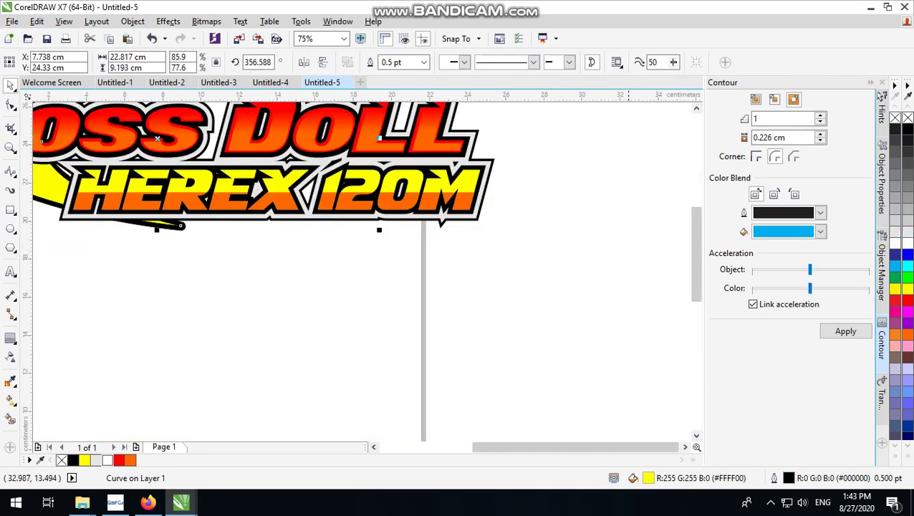
scroll(347, 306, down, 2)
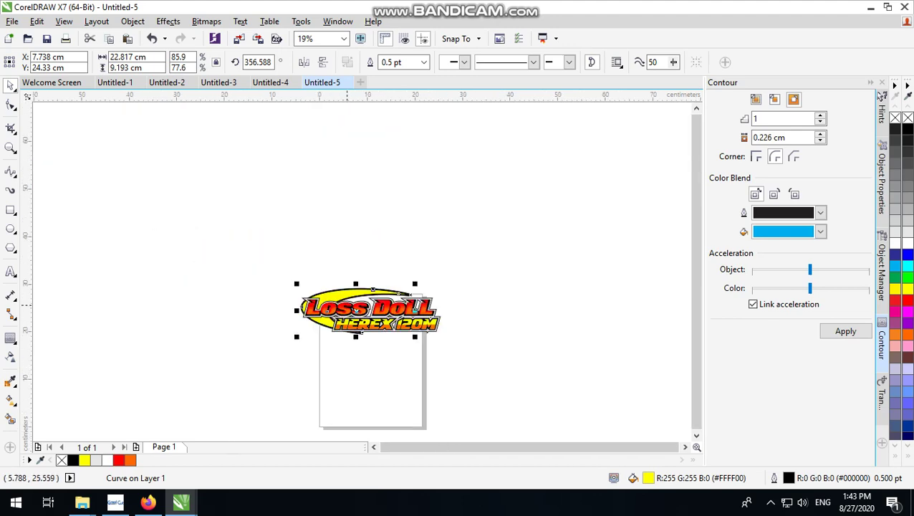
scroll(333, 335, up, 2)
click(10, 356)
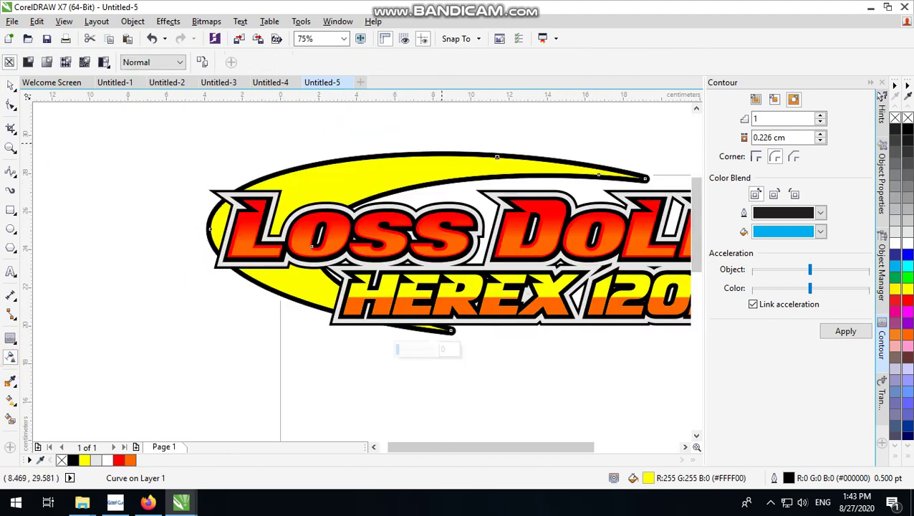
drag(316, 186, 404, 174)
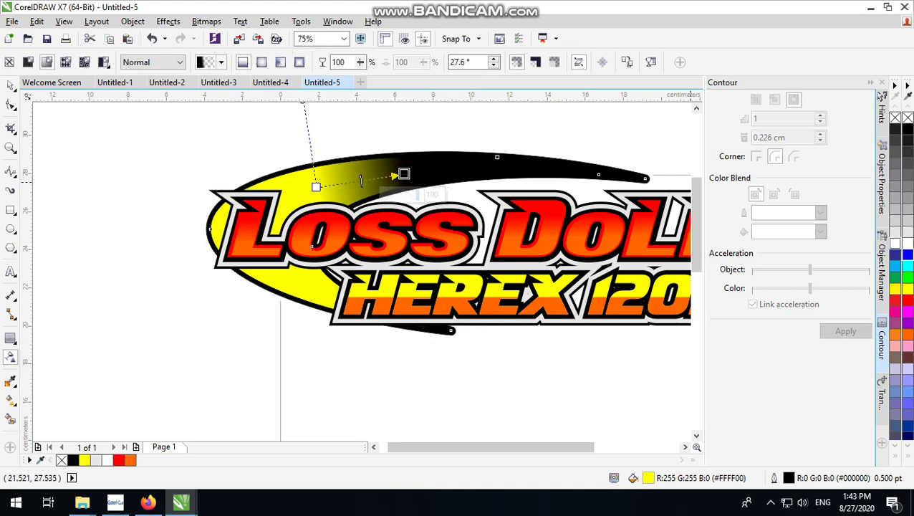
- Try end transparency values of 80 and 13 on the crescent's gradient and restore it to 100
click(910, 256)
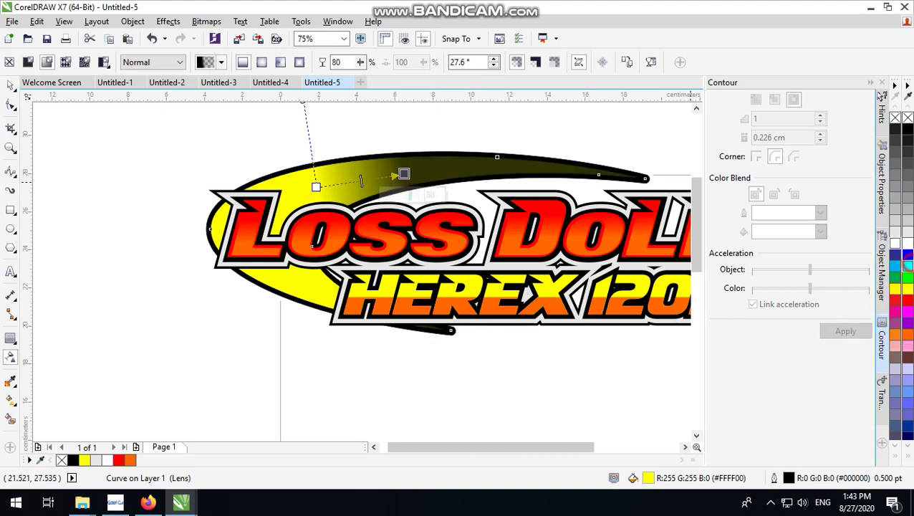
click(909, 266)
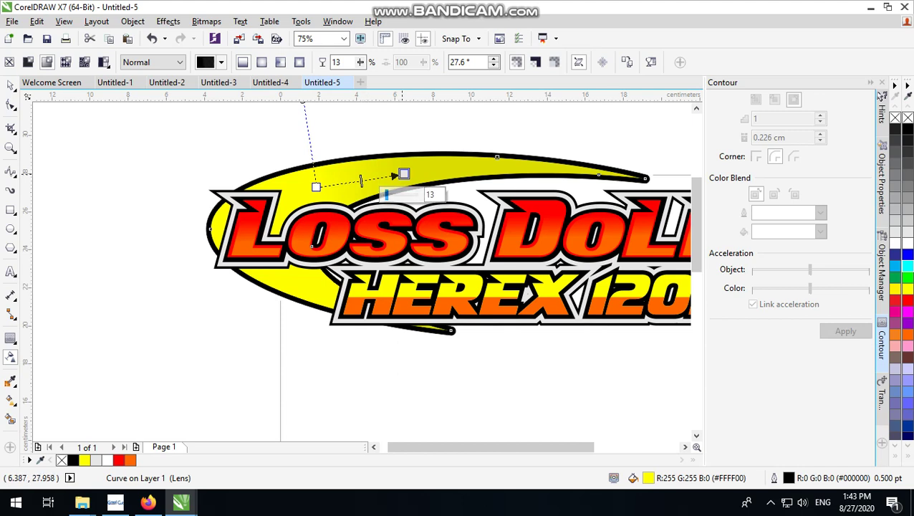
click(403, 174)
drag(387, 195, 424, 195)
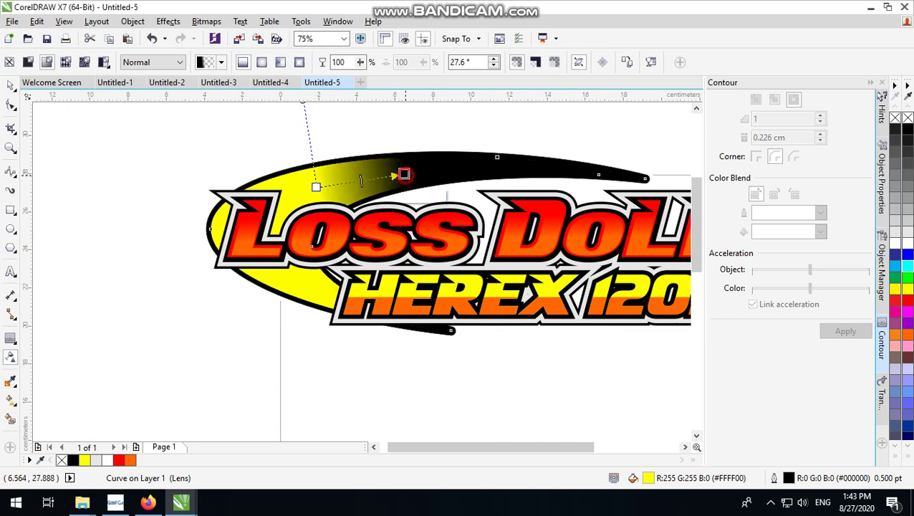
- Set the start transparency of the crescent's gradient to 0
scroll(401, 183, down, 1)
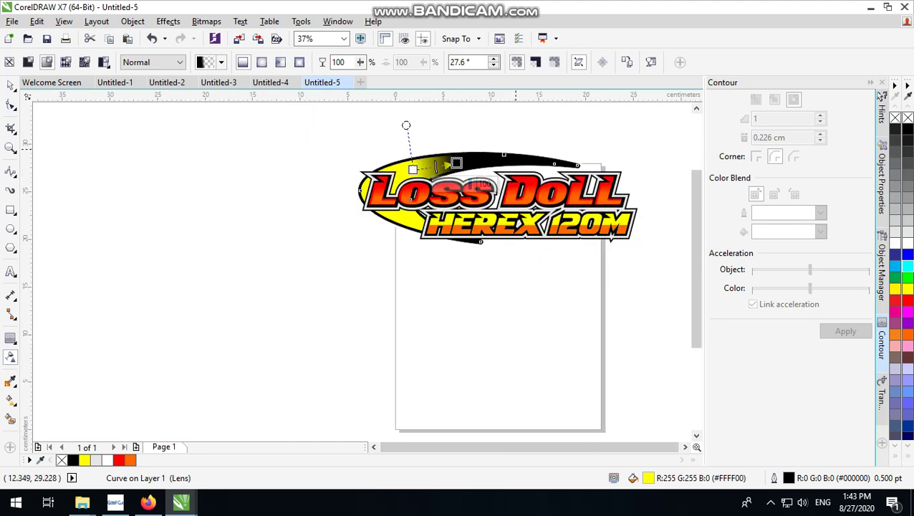
scroll(382, 251, up, 2)
click(315, 261)
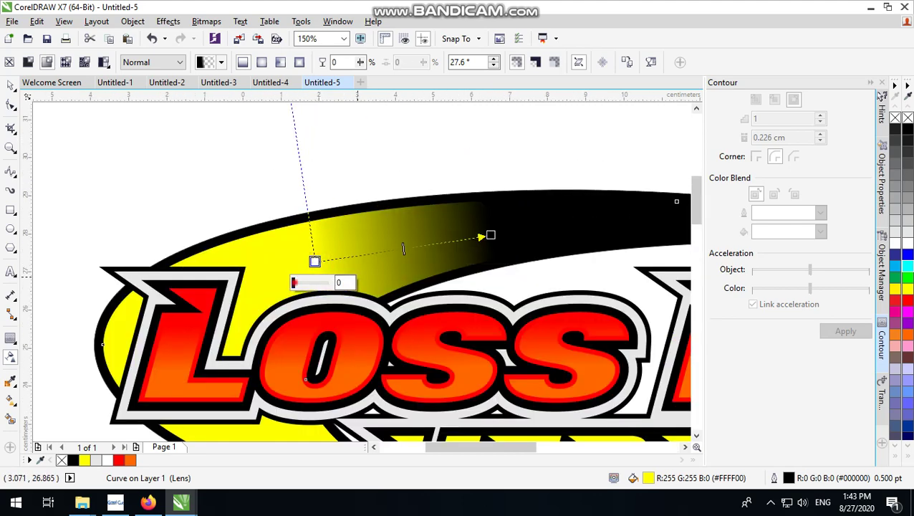
mouse_move(294, 282)
mouse_down()
mouse_move(318, 282)
mouse_move(289, 283)
mouse_up()
scroll(348, 258, down, 1)
click(529, 191)
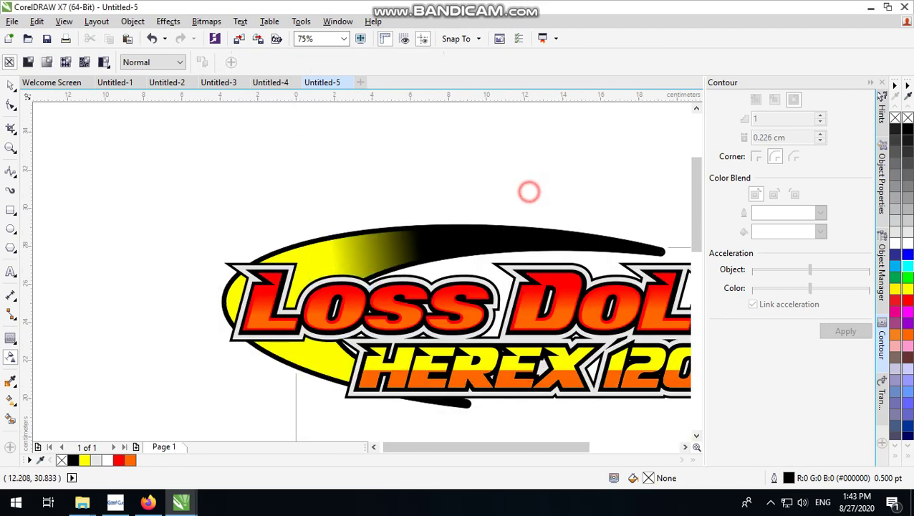
- Set the start transparency of the crescent's gradient to 13 and remove the yellow crescent's outline
click(416, 238)
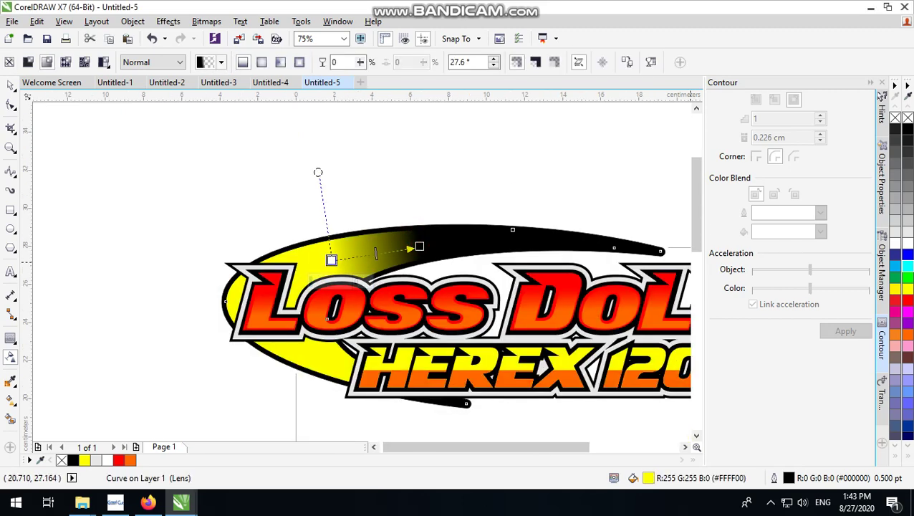
click(534, 62)
click(518, 63)
click(907, 266)
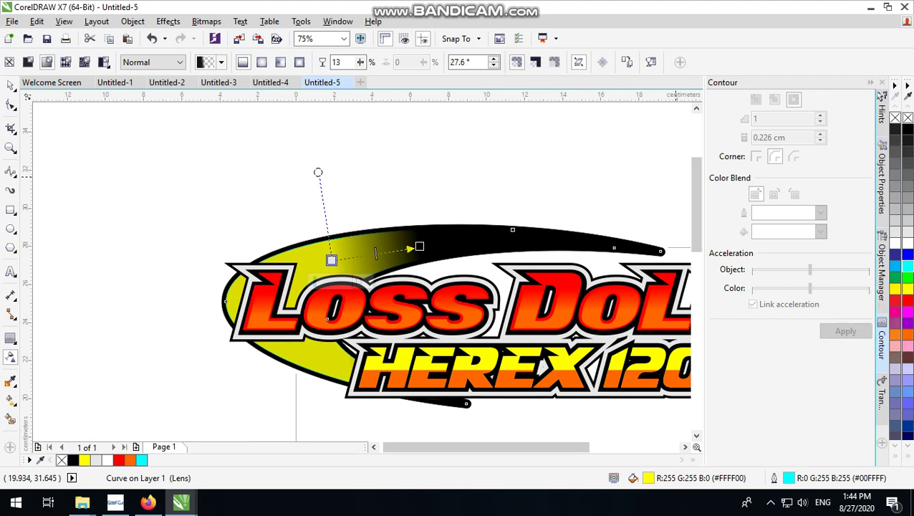
right_click(907, 117)
click(544, 178)
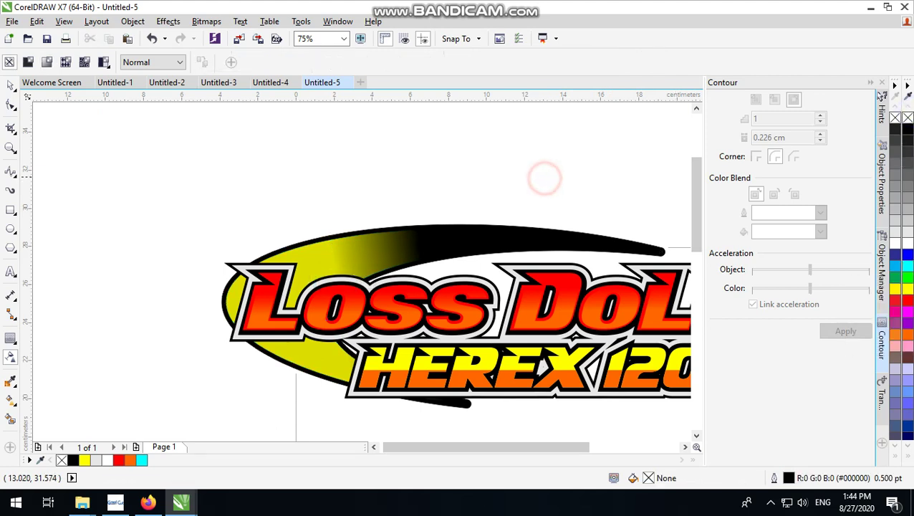
- Move the start point of the crescent's transparency gradient slightly left and down
click(389, 244)
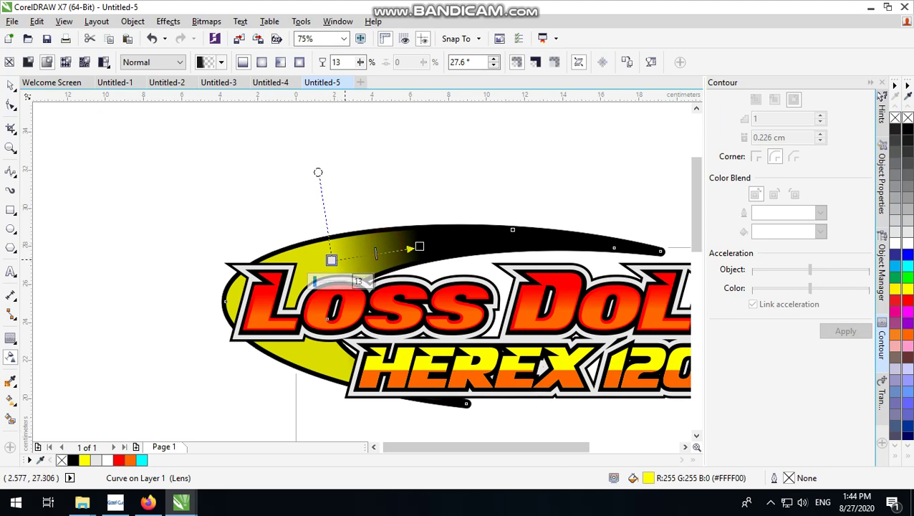
drag(331, 259, 324, 263)
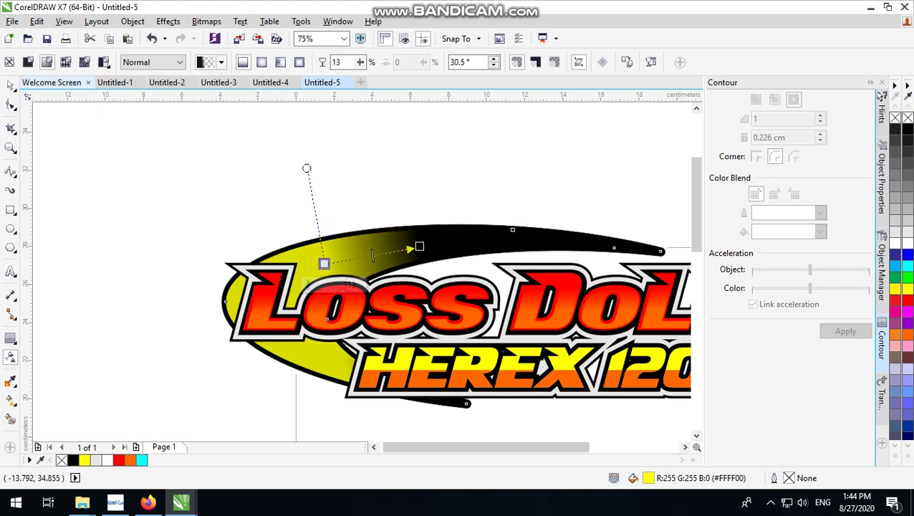
- Fill the yellow crescent with cyan
click(10, 85)
scroll(437, 182, down, 2)
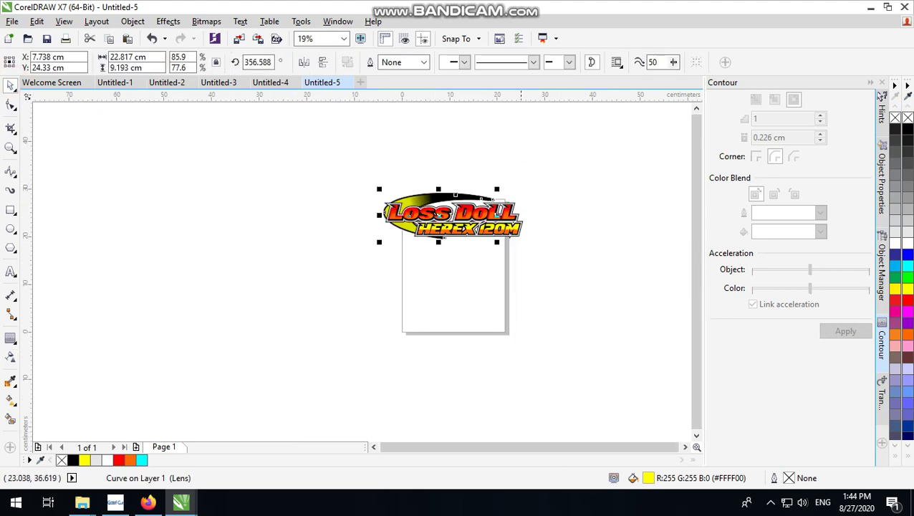
click(526, 152)
scroll(472, 197, up, 2)
click(274, 204)
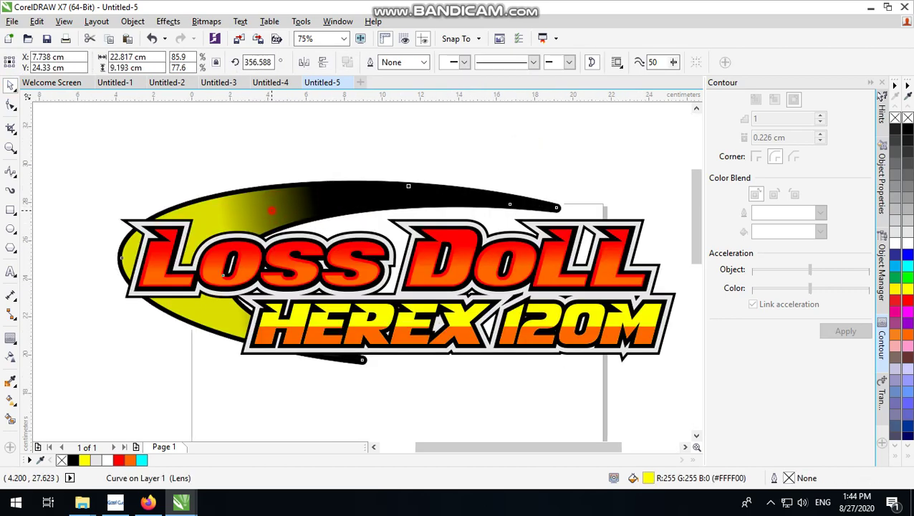
click(907, 265)
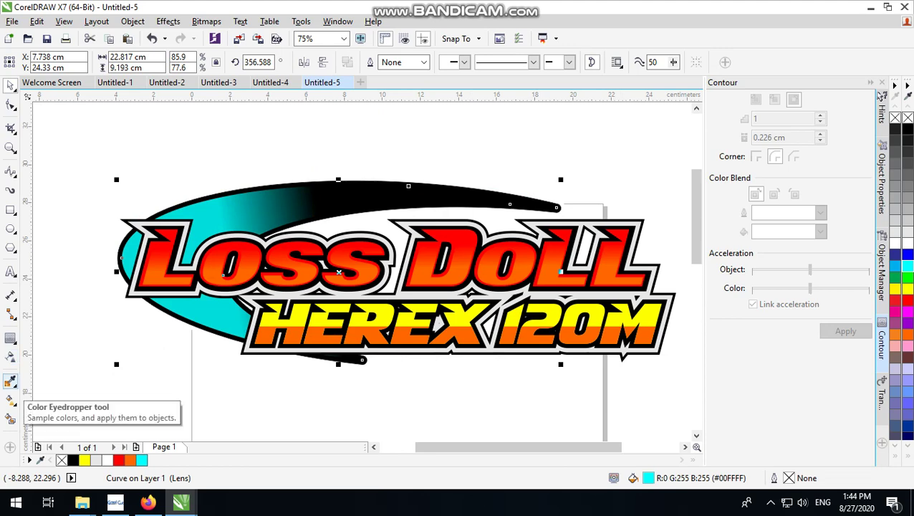
- Set the end transparency of the cyan crescent's gradient to 2
click(10, 356)
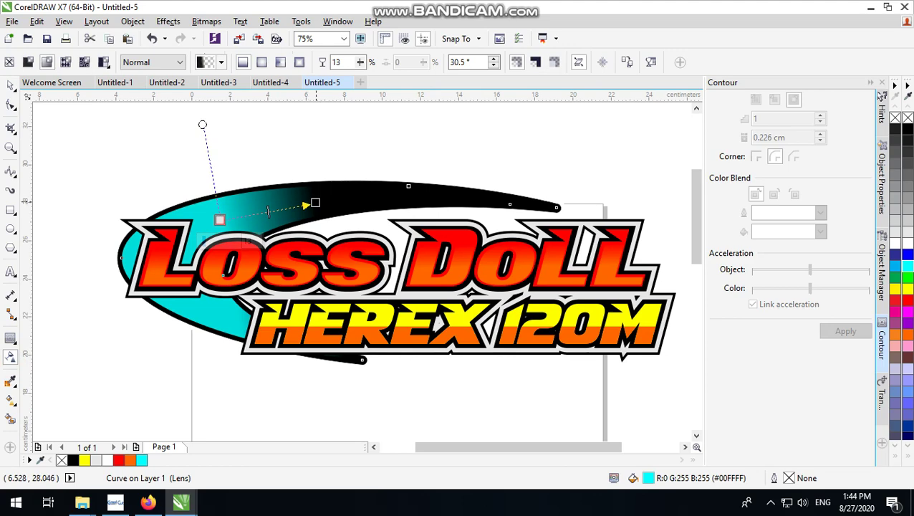
click(316, 203)
click(315, 203)
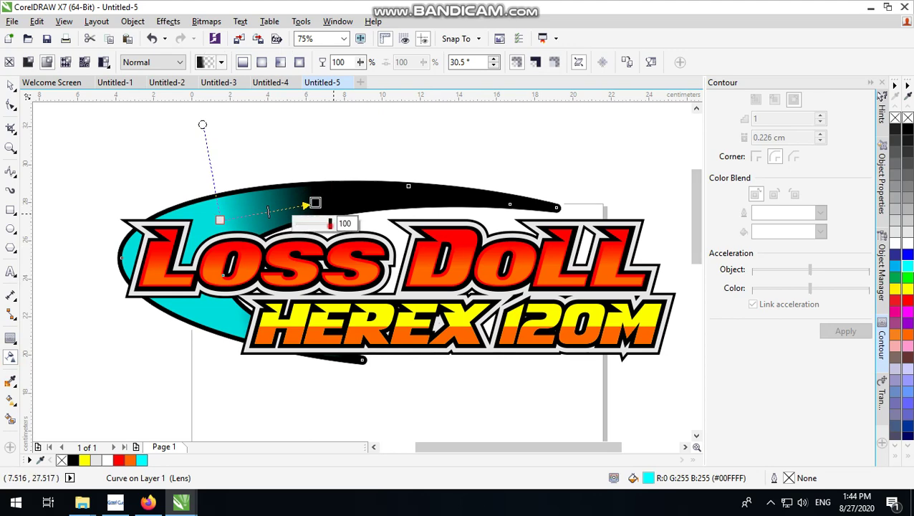
drag(330, 224, 296, 223)
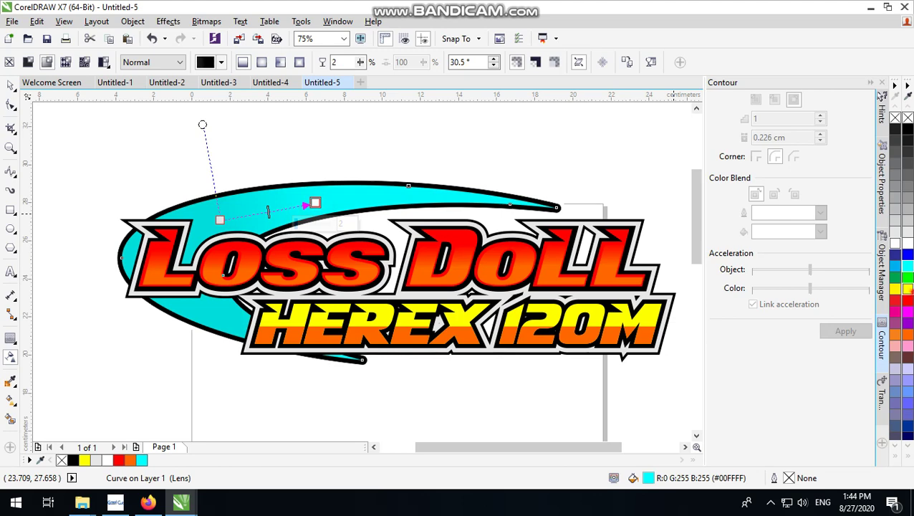
- Try yellow, cyan and red on the gradient's end transparency node and an end transparency of 100, and undo the changes
click(909, 290)
click(908, 266)
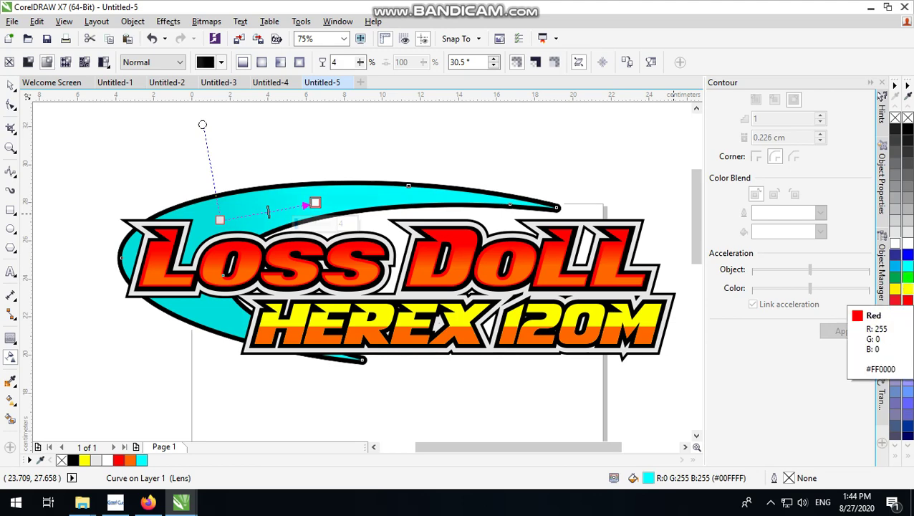
click(907, 301)
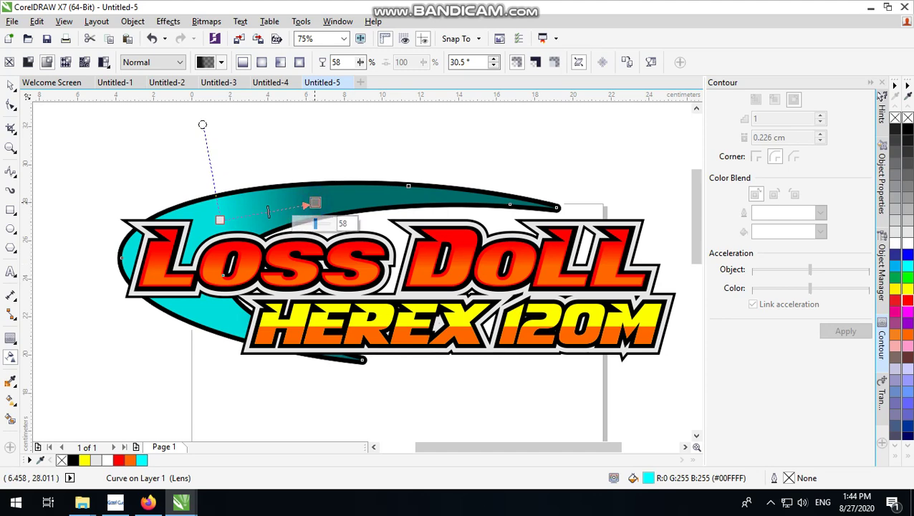
drag(315, 224, 338, 223)
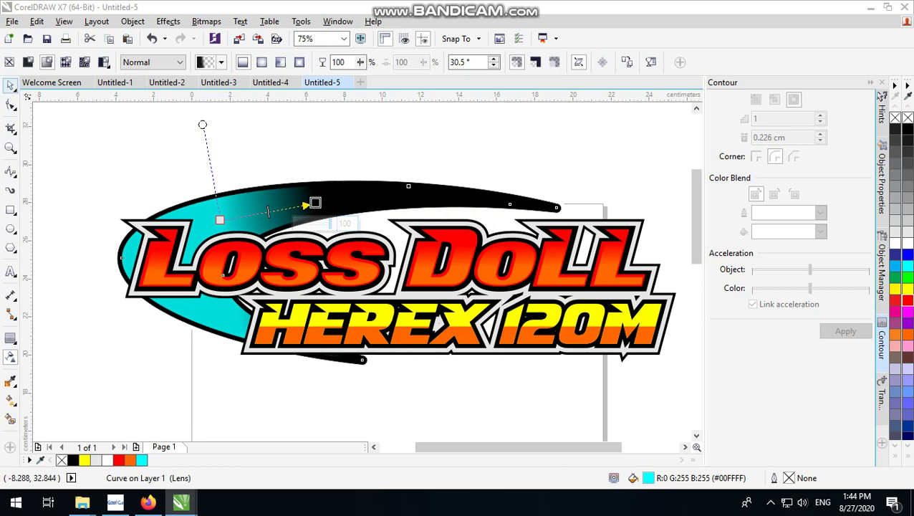
click(10, 85)
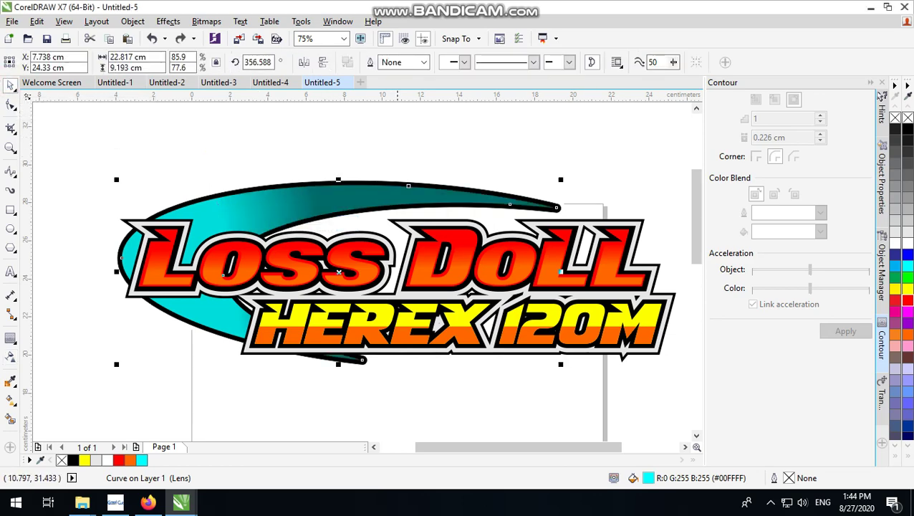
click(377, 164)
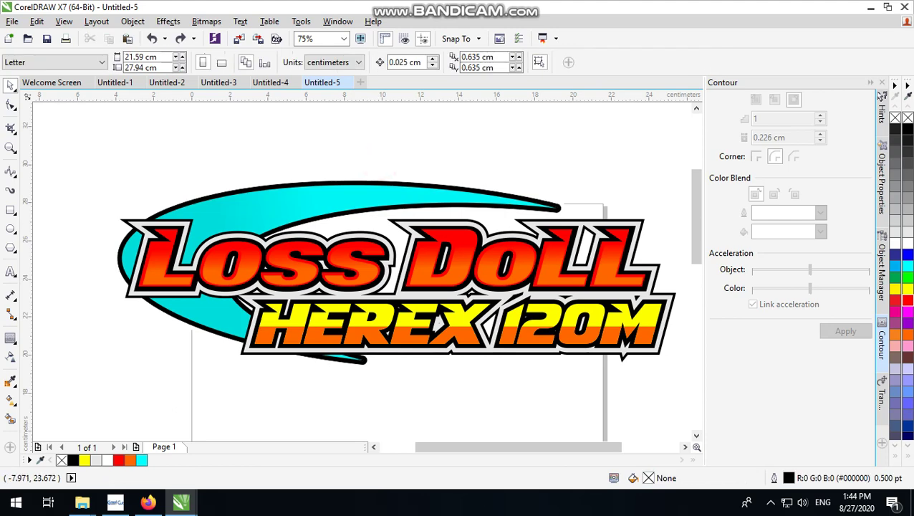
click(10, 355)
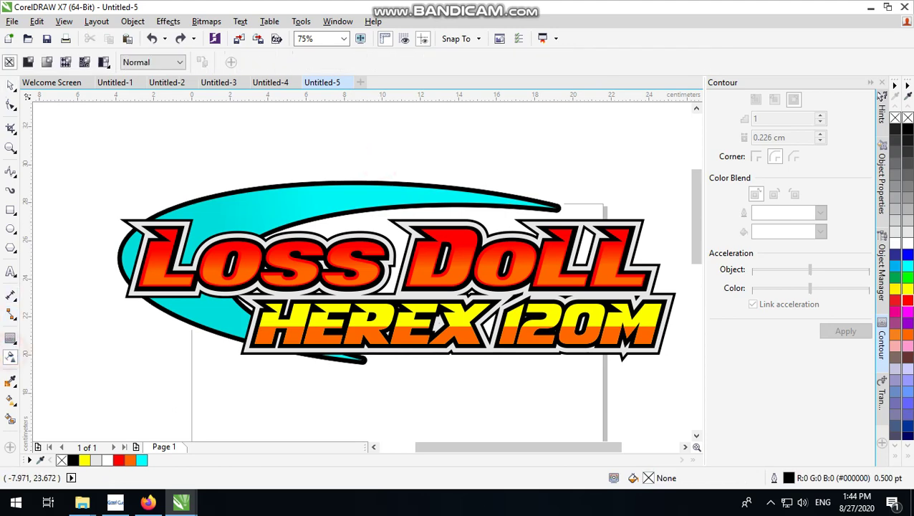
click(10, 209)
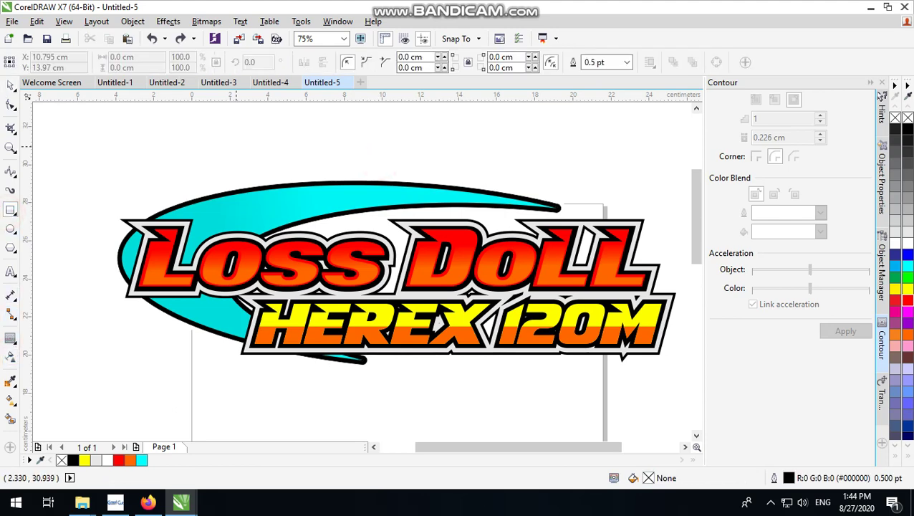
drag(276, 137, 614, 245)
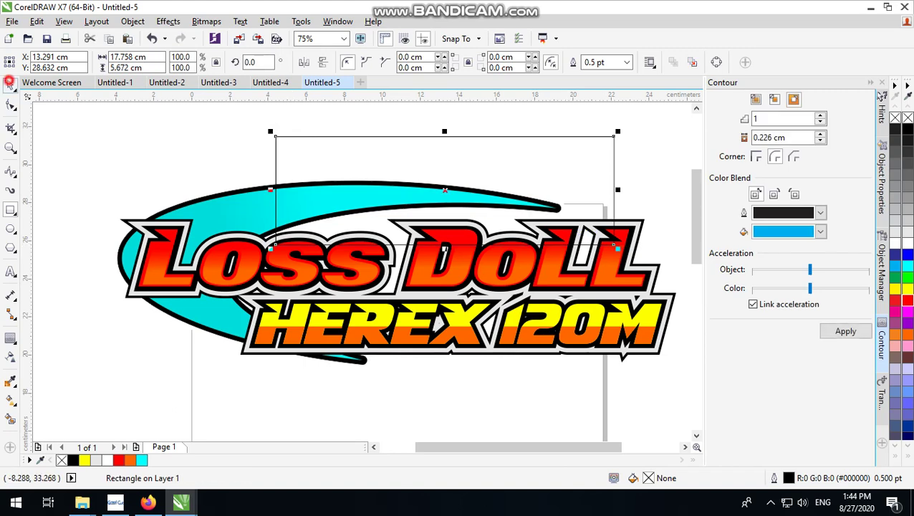
click(10, 85)
key(Delete)
click(253, 195)
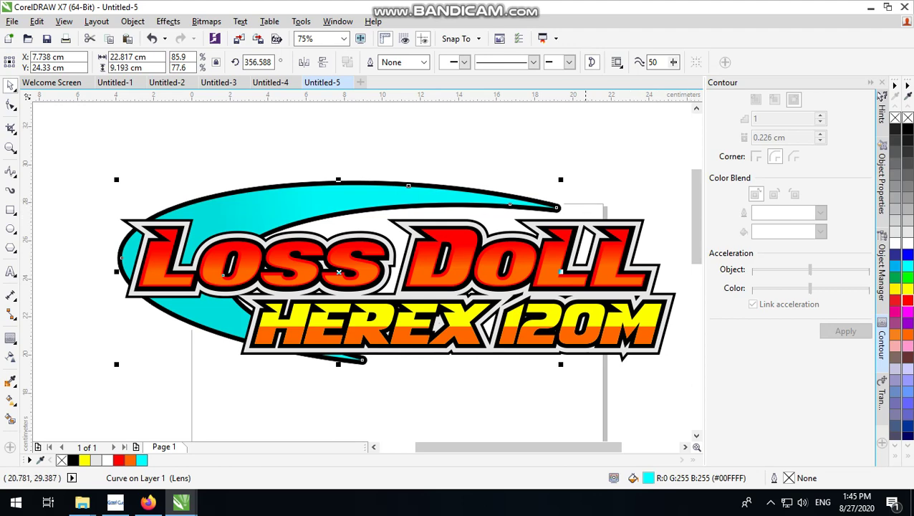
click(569, 147)
drag(339, 201, 338, 169)
key(ctrl+z)
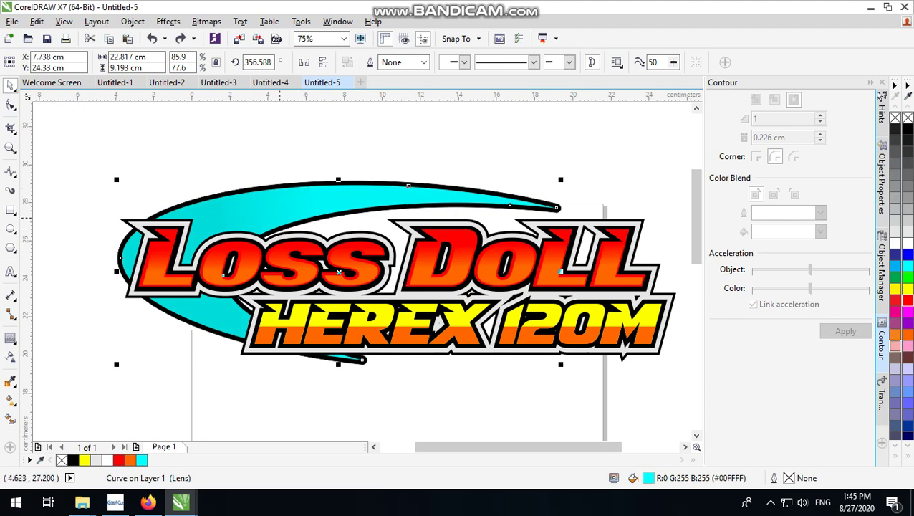
click(326, 134)
right_click(294, 211)
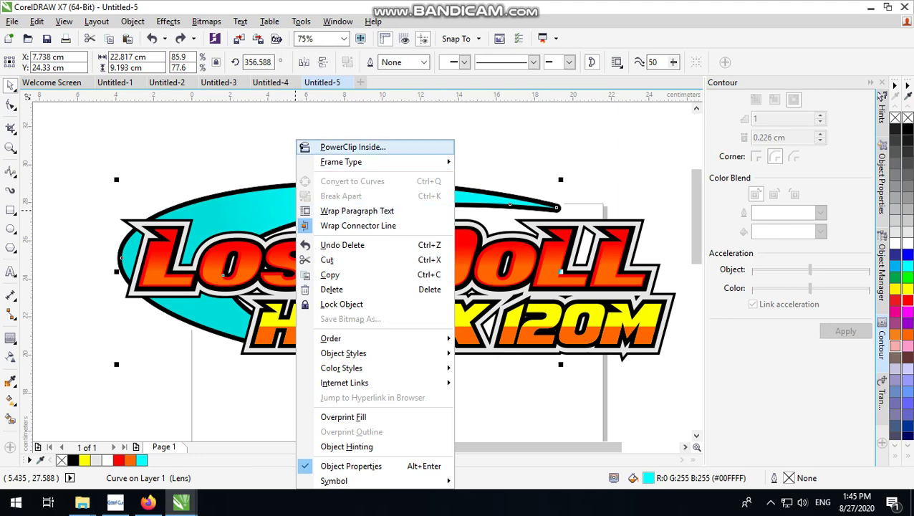
click(473, 122)
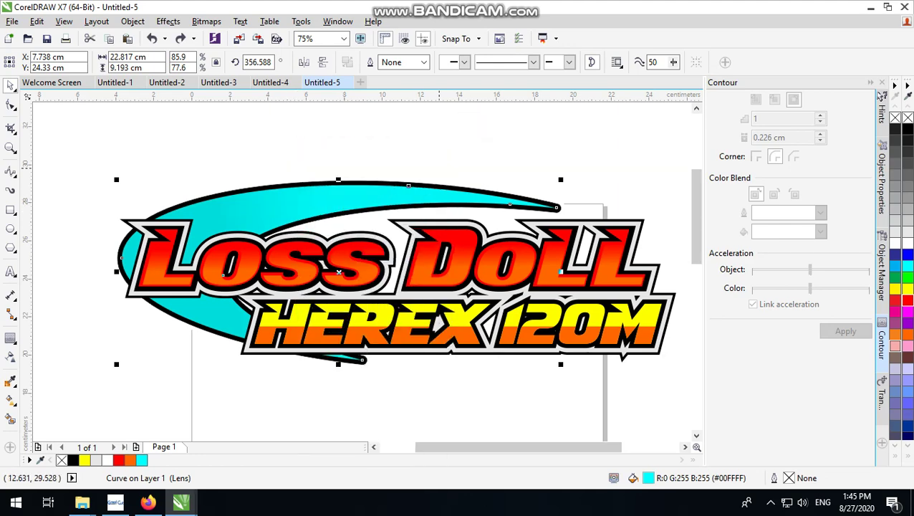
click(555, 164)
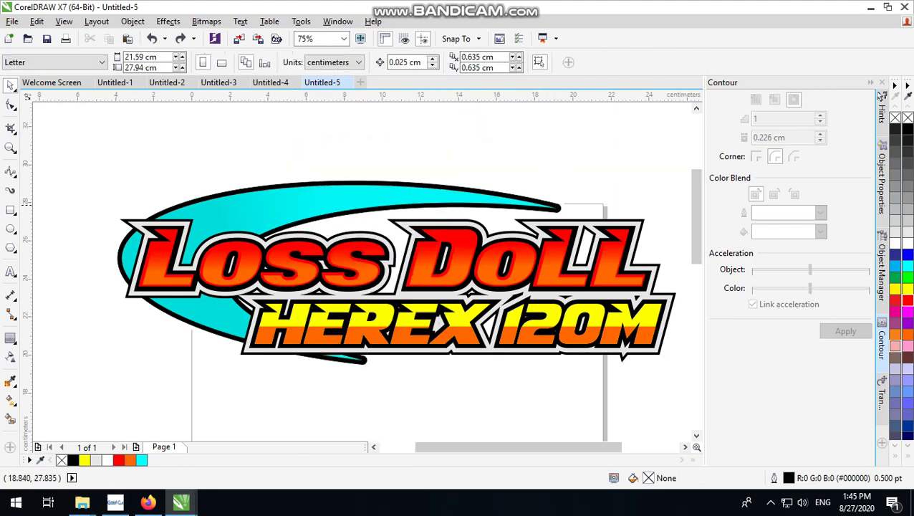
- Fill the crescent's outer white contour with black
click(556, 196)
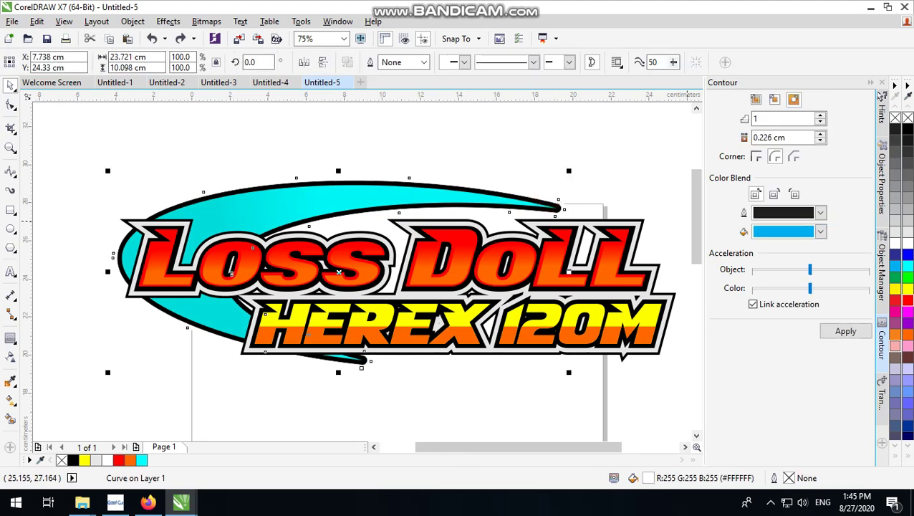
click(908, 119)
click(907, 128)
click(545, 145)
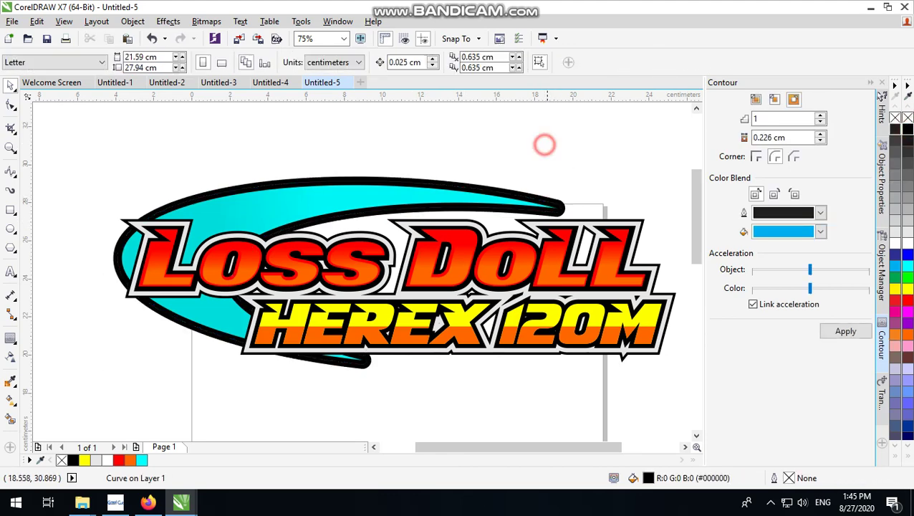
- Fill the crescent's inner black contour with yellow
click(534, 199)
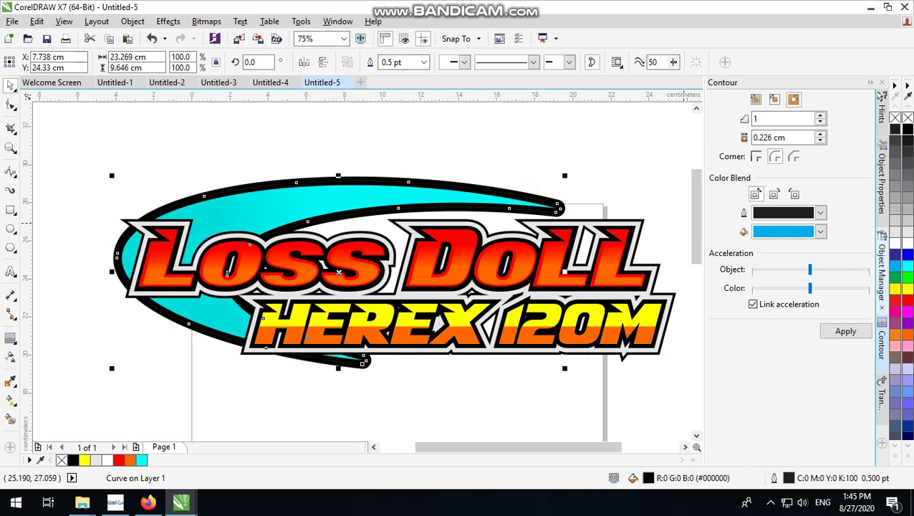
right_click(904, 287)
click(522, 126)
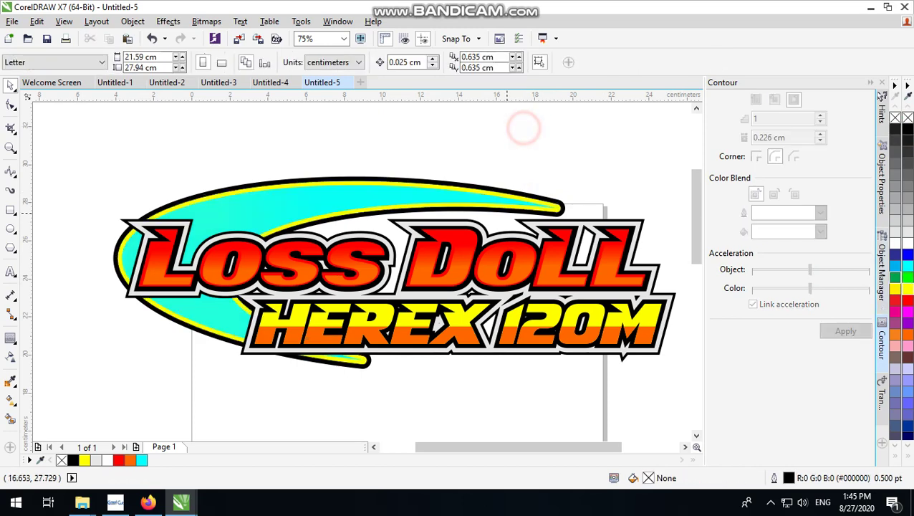
- Fill the cyan crescent with red
click(394, 195)
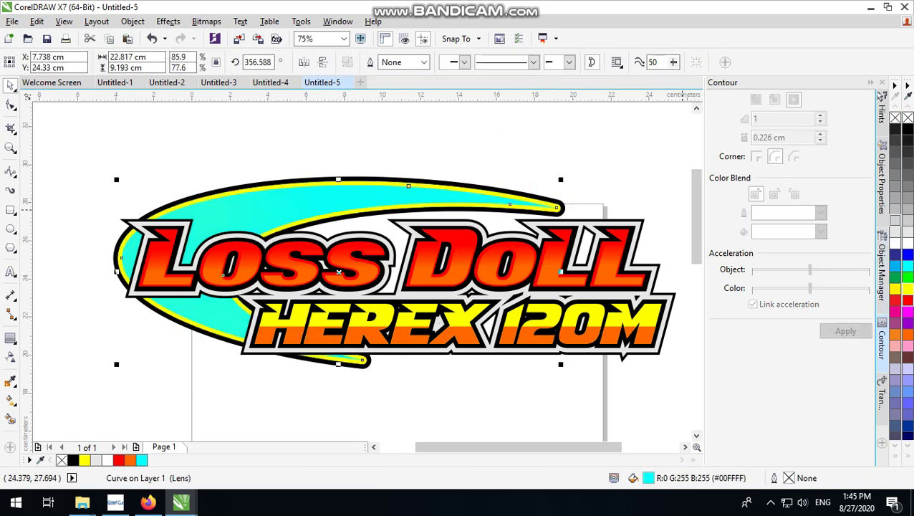
click(908, 301)
scroll(431, 129, down, 1)
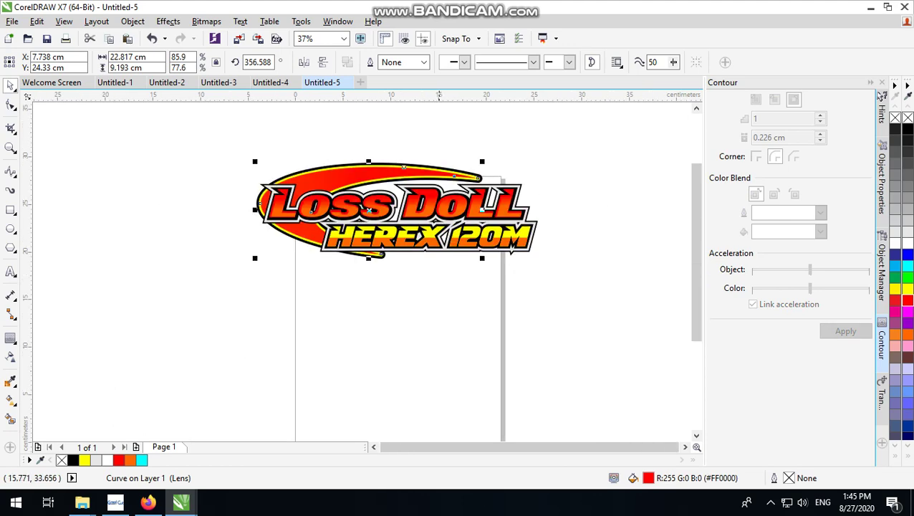
scroll(439, 122, up, 6)
scroll(531, 176, down, 6)
scroll(530, 228, up, 1)
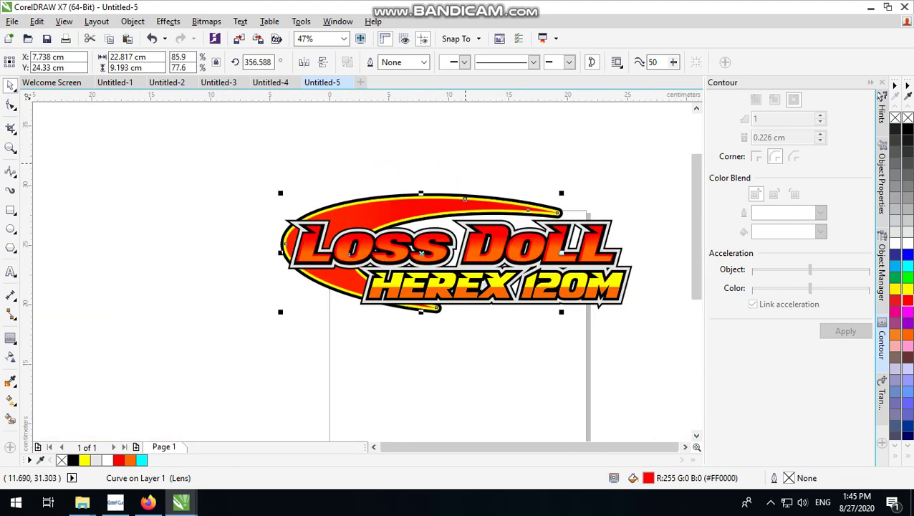
click(460, 149)
- Move the end point of the crescent's transparency gradient toward the upper tail's tip, with the end transparency at 100
click(10, 171)
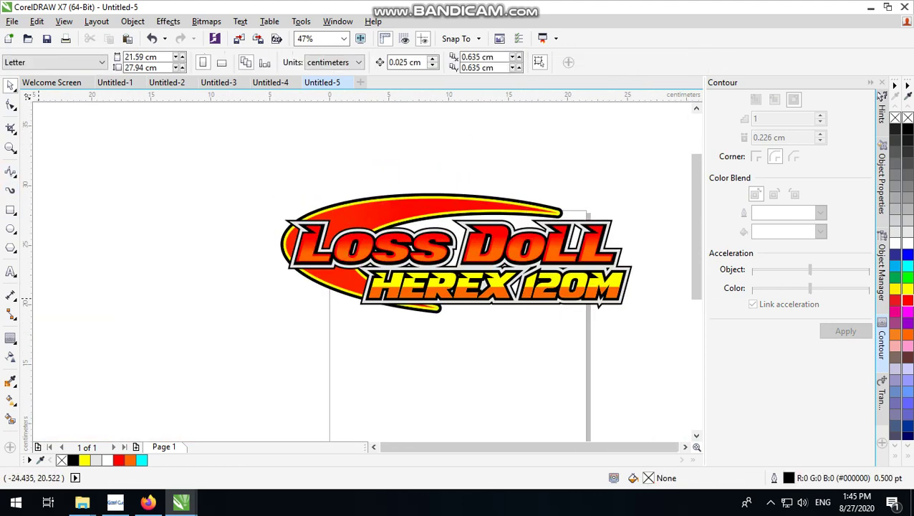
click(10, 357)
scroll(427, 205, up, 3)
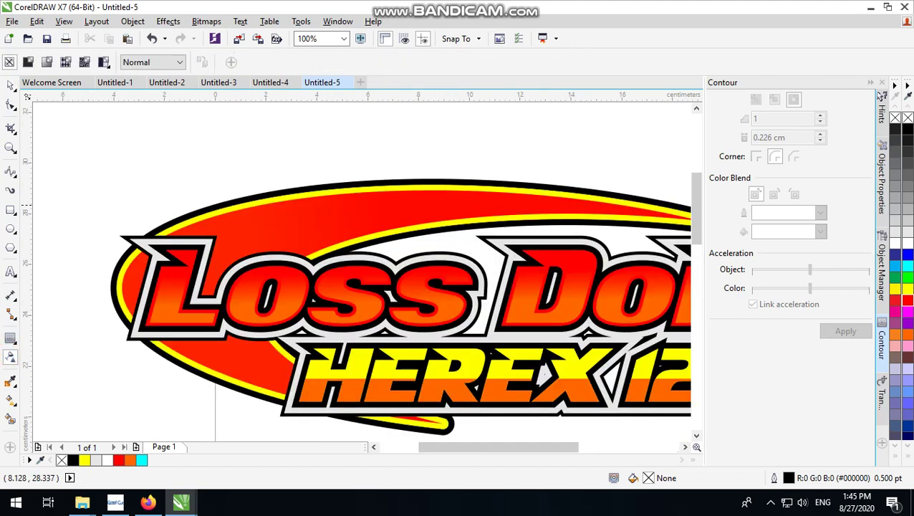
click(308, 215)
mouse_move(381, 213)
mouse_down()
mouse_move(526, 193)
mouse_move(543, 215)
mouse_up()
scroll(450, 217, down, 2)
scroll(501, 187, up, 1)
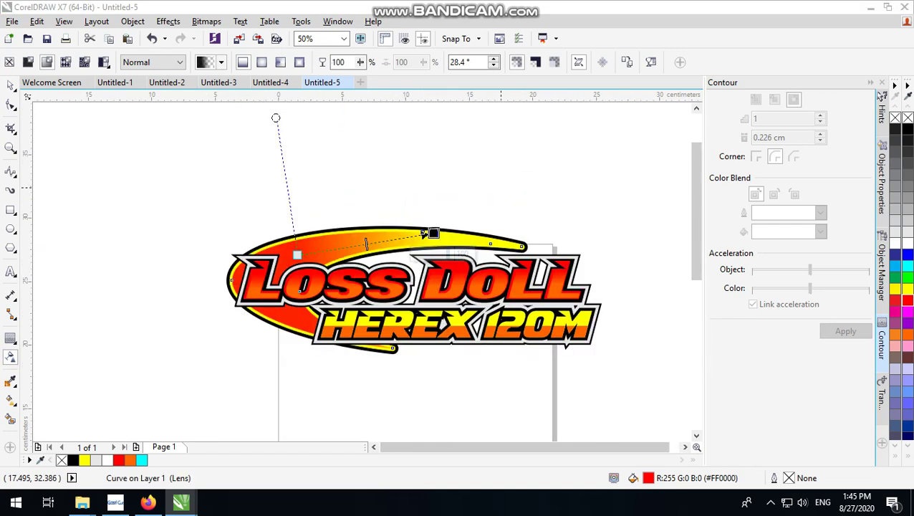
click(13, 85)
click(465, 159)
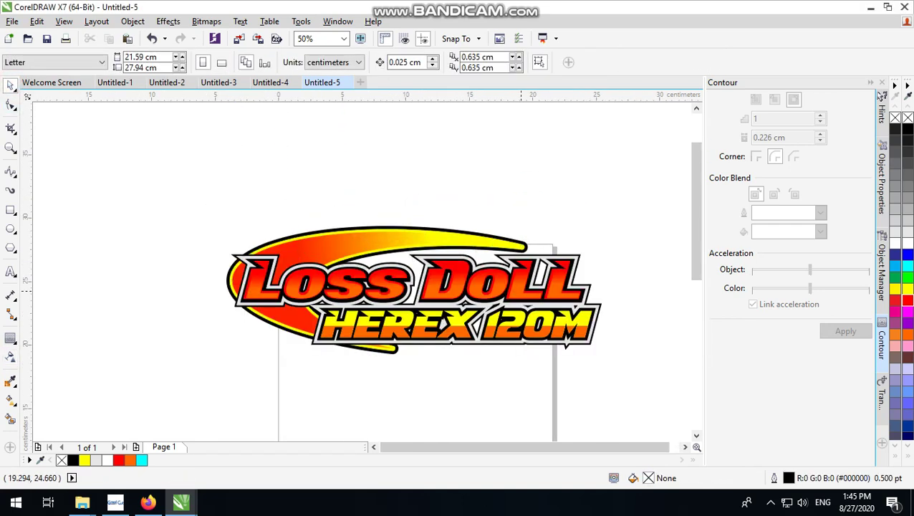
scroll(499, 348, up, 1)
scroll(499, 347, up, 1)
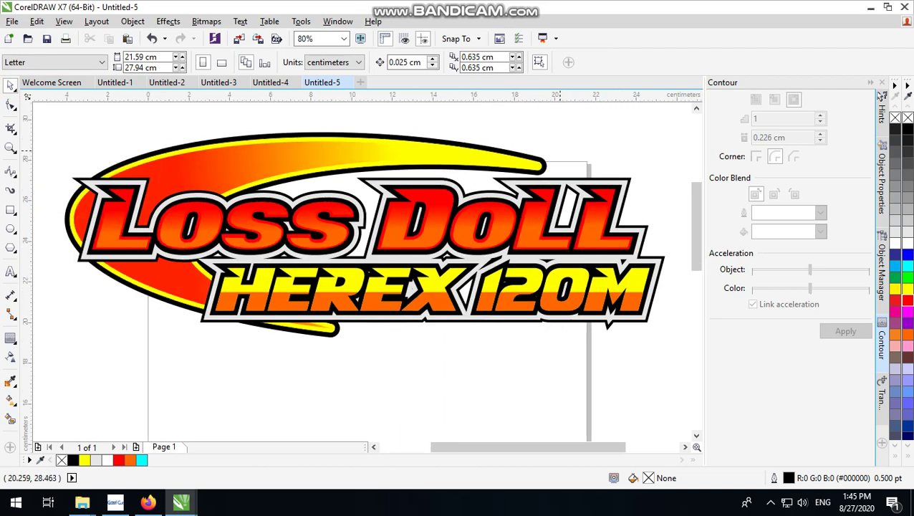
scroll(573, 272, up, 2)
scroll(574, 272, down, 2)
click(491, 185)
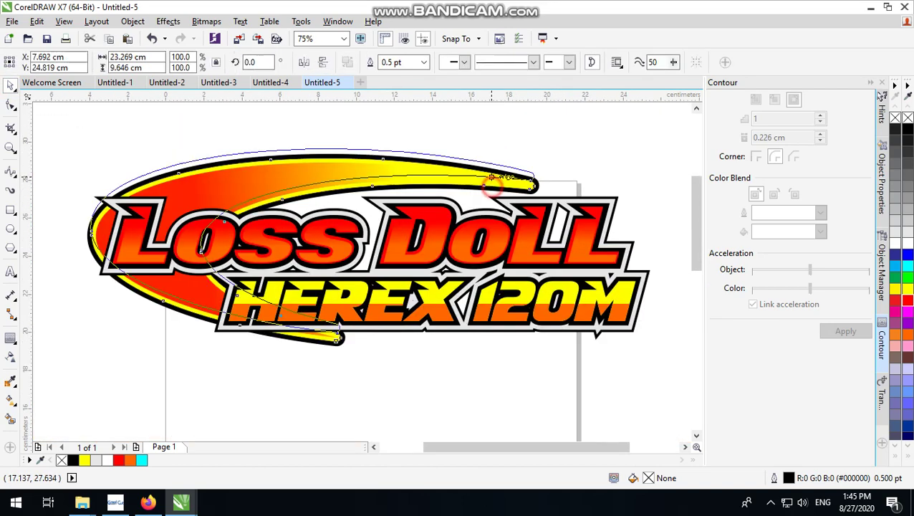
scroll(534, 186, up, 2)
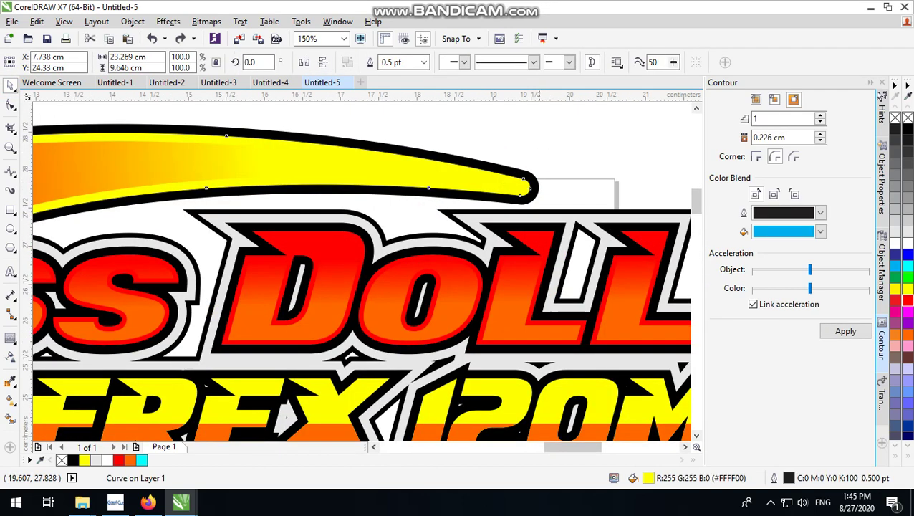
shift+click(536, 186)
scroll(537, 186, down, 2)
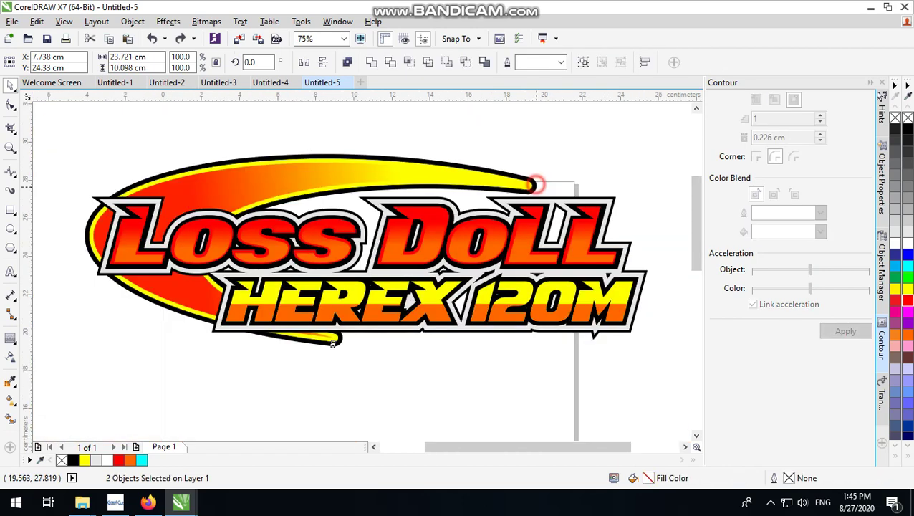
drag(332, 344, 357, 355)
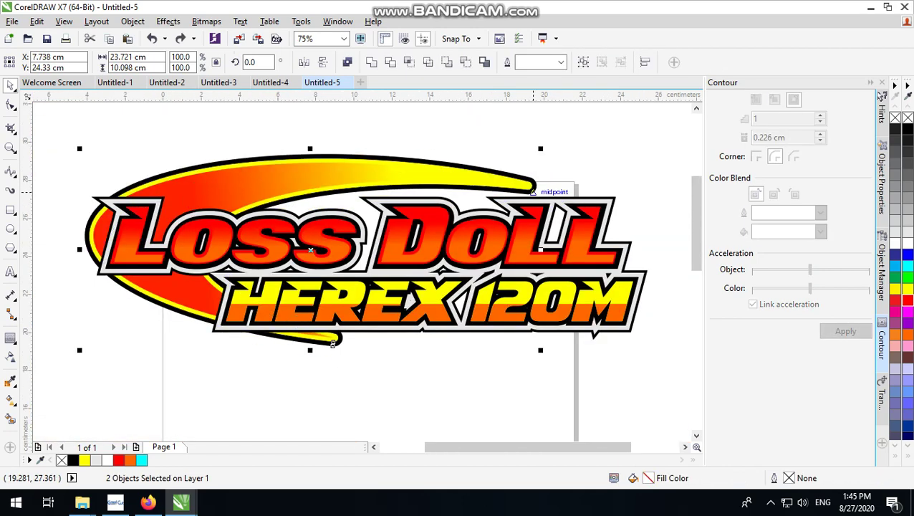
- Examine the finished lettering and crescent swoosh, both up close and as a whole
click(520, 137)
scroll(495, 192, down, 2)
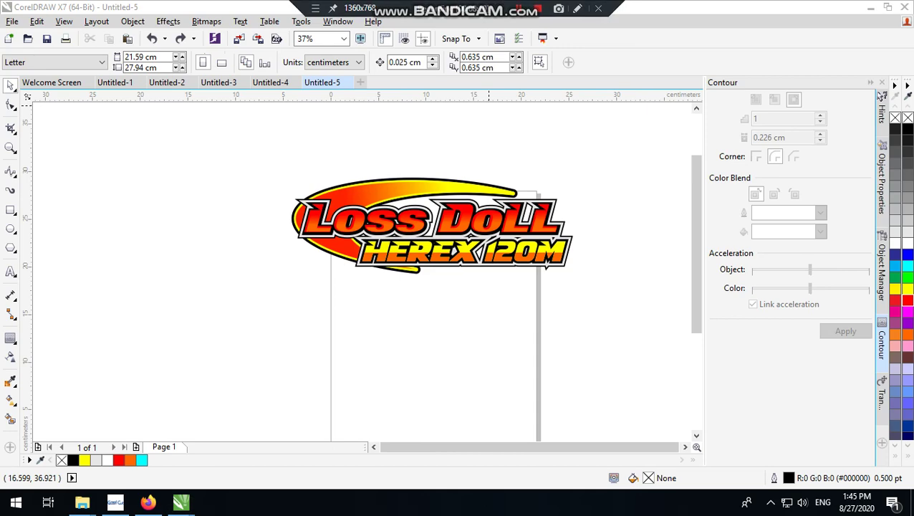
scroll(548, 171, up, 3)
scroll(582, 211, down, 1)
scroll(589, 210, up, 1)
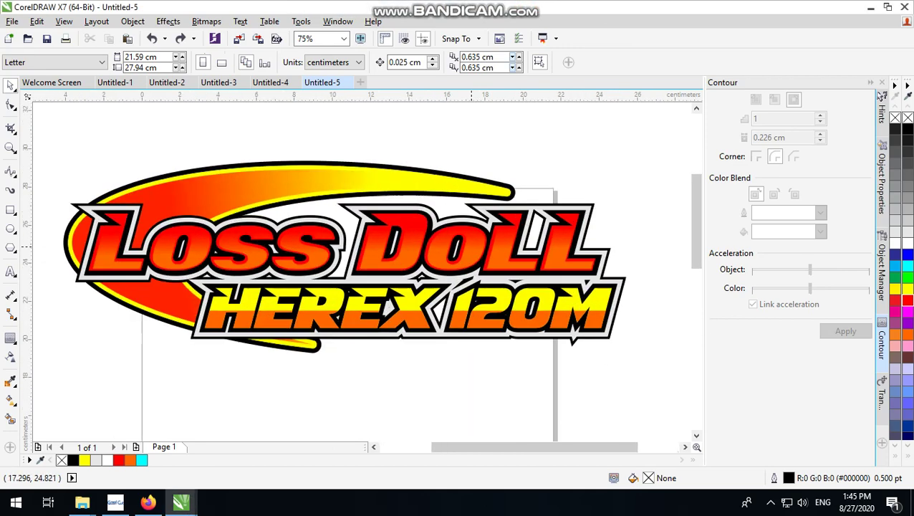
scroll(499, 235, down, 3)
scroll(507, 212, up, 2)
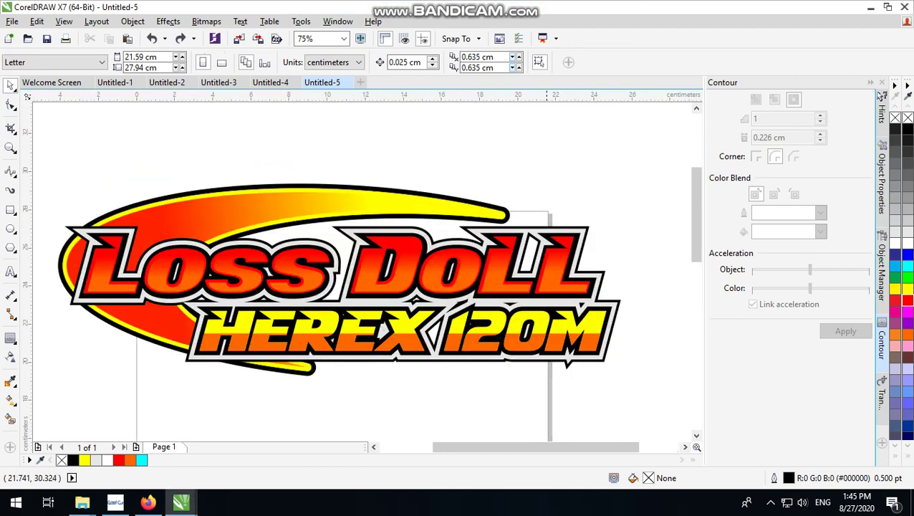
scroll(470, 216, down, 3)
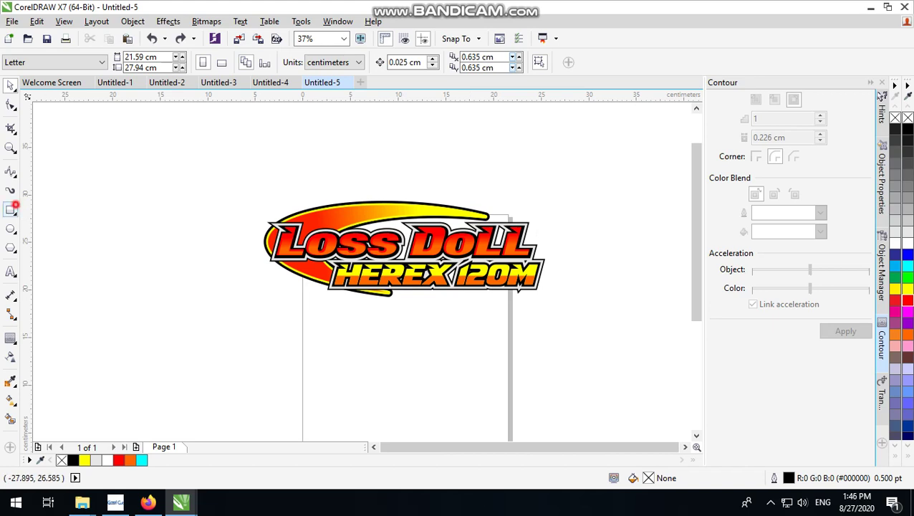
- Place a black-filled rectangle about 50.5 by 23.4 cm behind the whole logo as its background
click(12, 208)
mouse_move(300, 205)
mouse_down()
mouse_move(172, 135)
mouse_move(653, 358)
mouse_up()
click(11, 86)
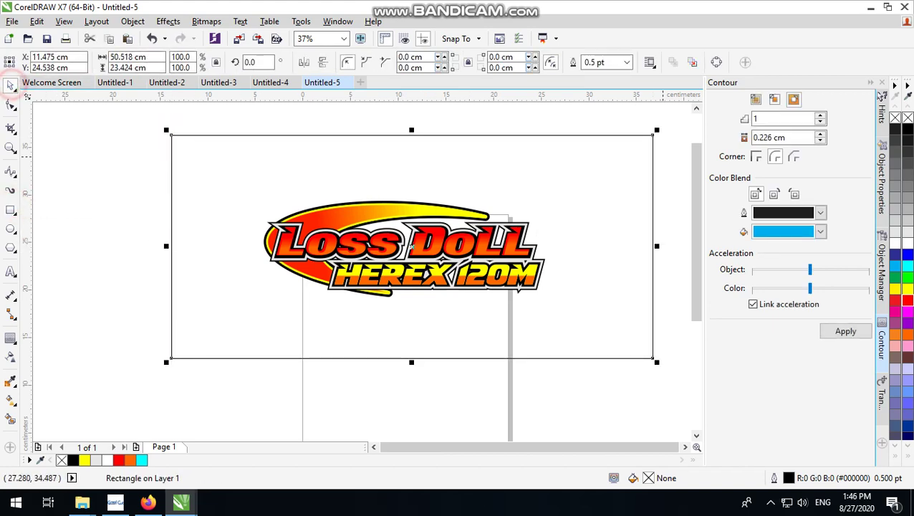
click(907, 128)
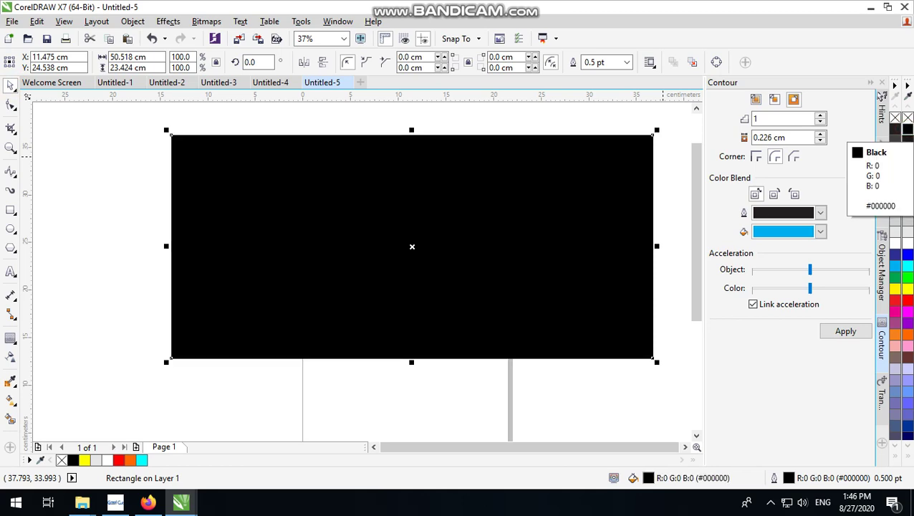
key(shift+Page_Down)
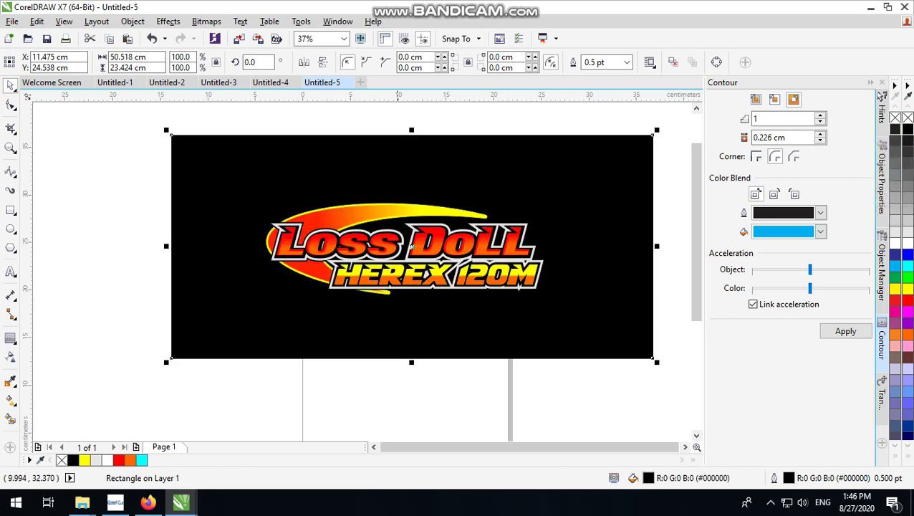
scroll(389, 198, up, 1)
scroll(404, 263, down, 1)
click(440, 126)
- Fill the crescent's outermost black contour with white
scroll(437, 242, up, 2)
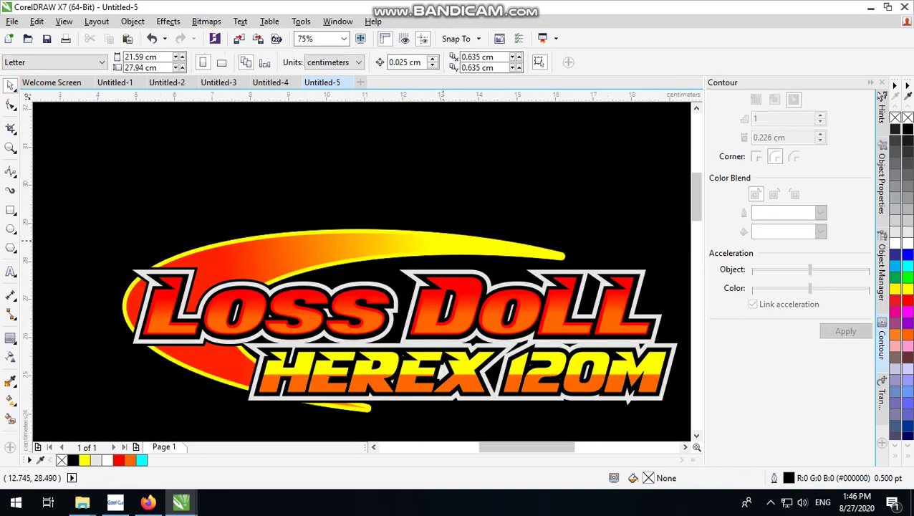
scroll(451, 236, up, 1)
click(465, 219)
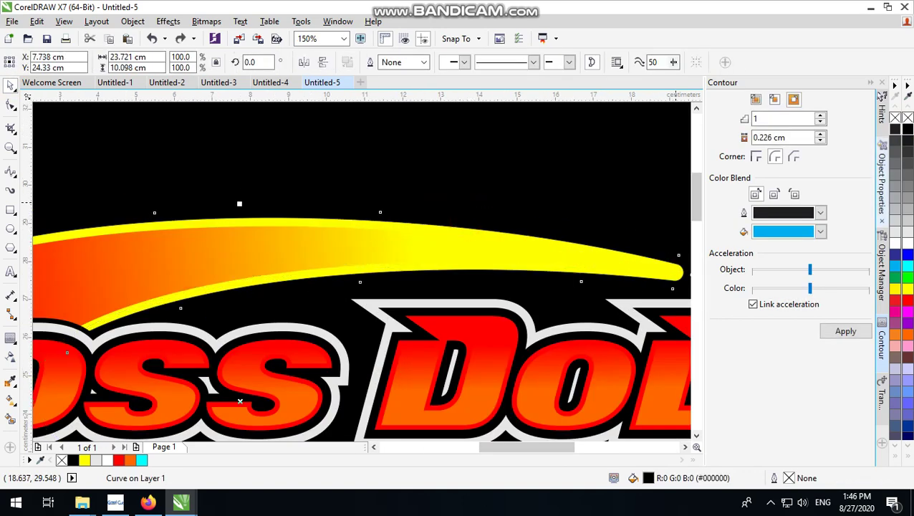
click(908, 243)
scroll(387, 228, down, 2)
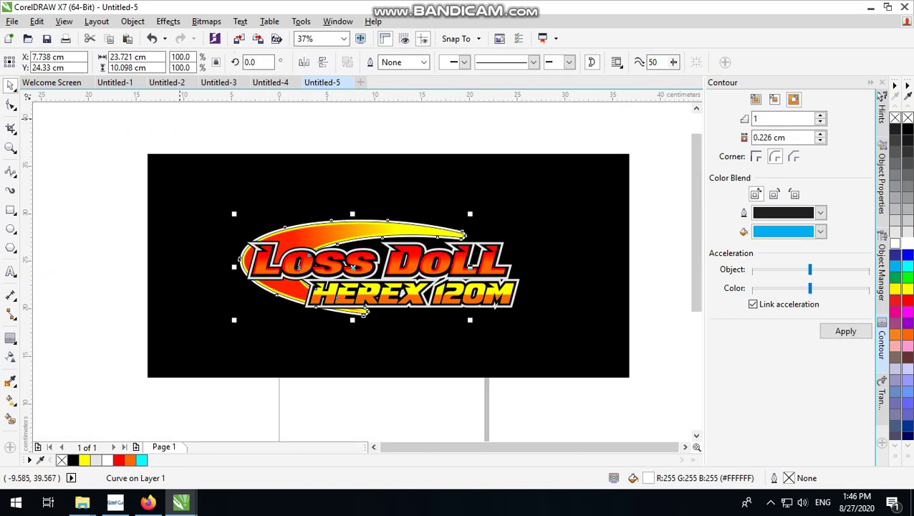
- Remove the outline color from all the lettering and crescent objects on the black background
drag(176, 127, 530, 378)
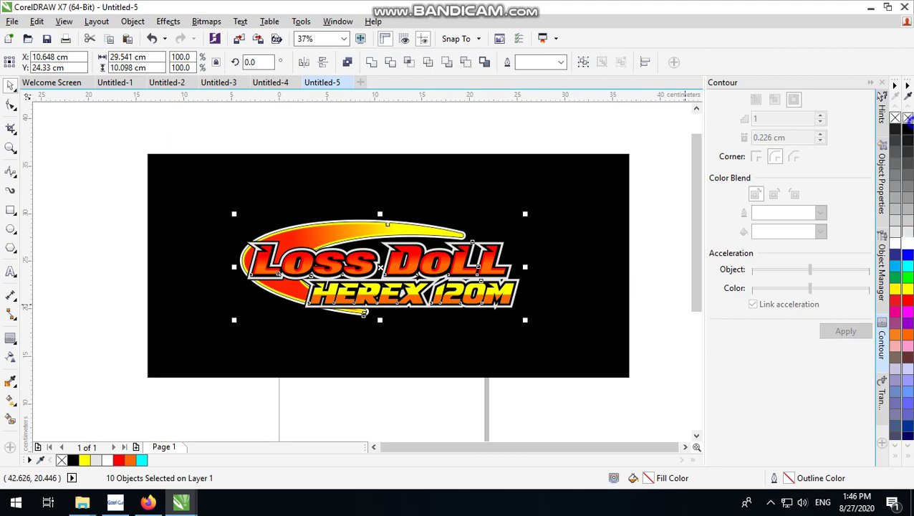
right_click(908, 118)
click(506, 135)
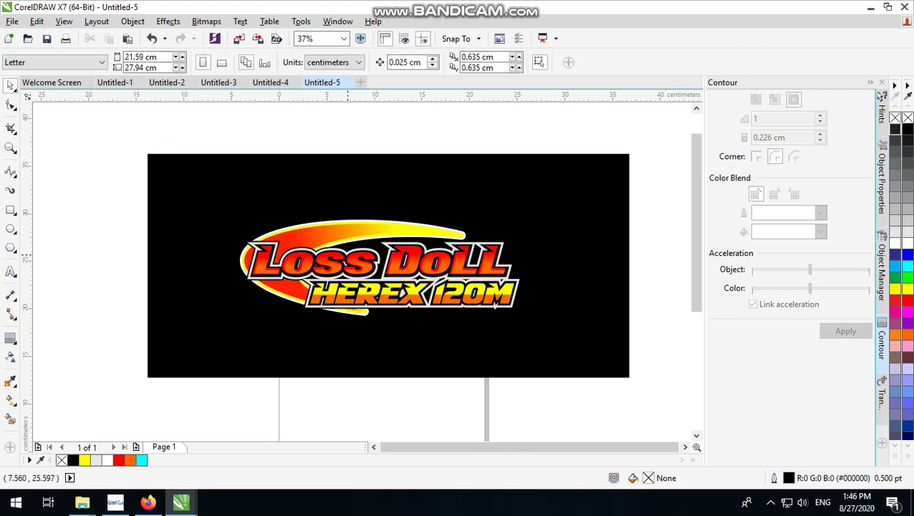
- Collapse the Contour docker and examine the finished logo against the black background
click(871, 82)
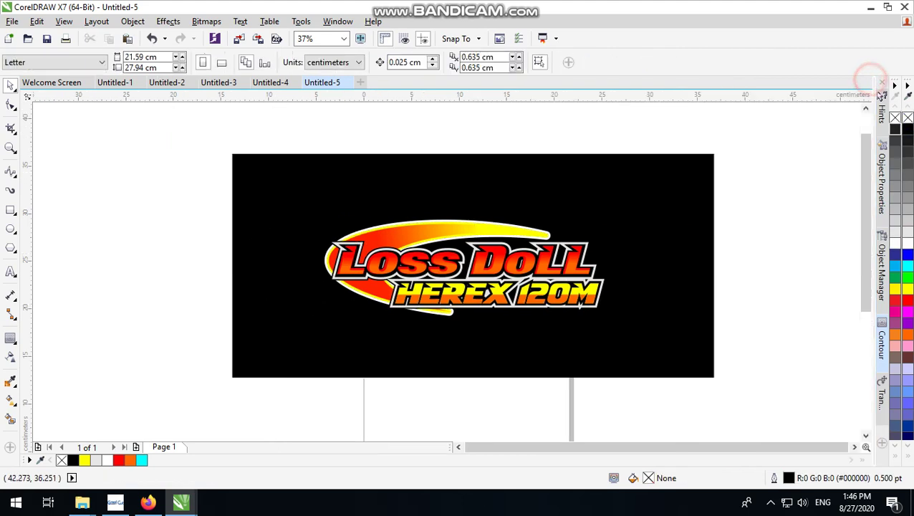
key(F4)
scroll(547, 274, up, 1)
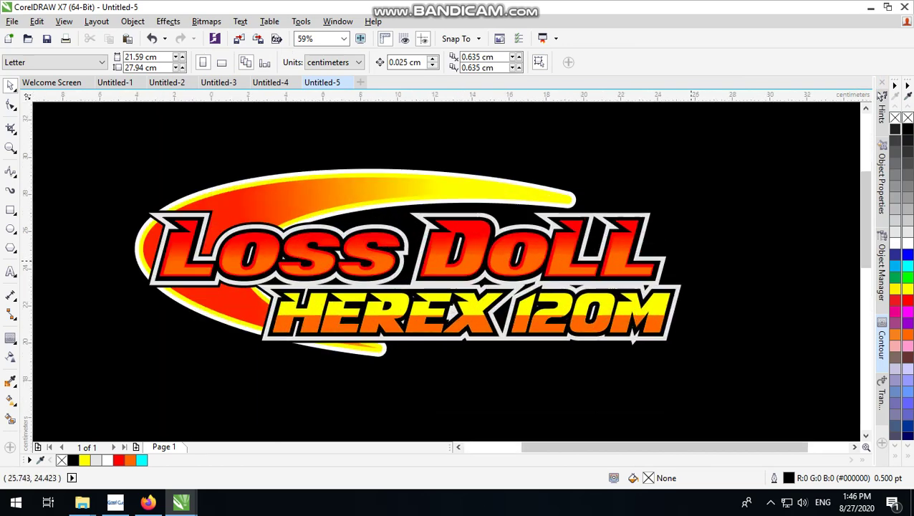
scroll(356, 254, up, 1)
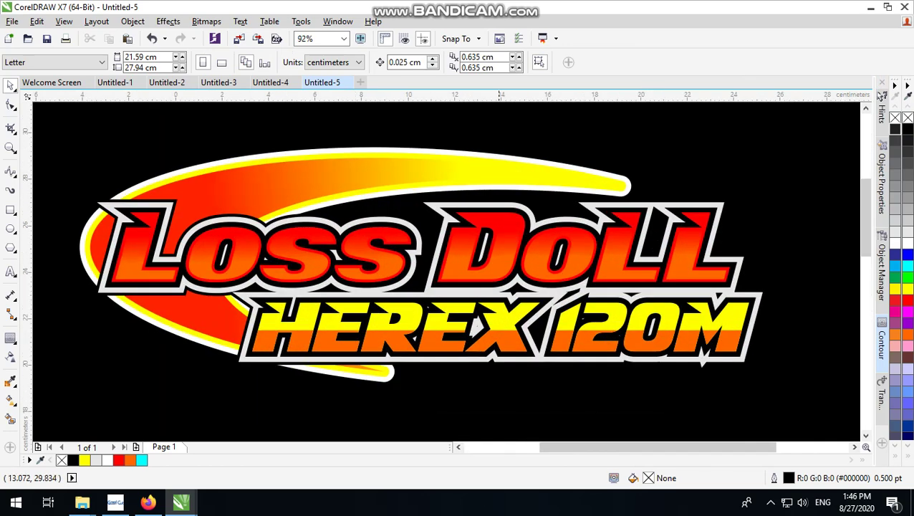
mouse_move(531, 5)
scroll(540, 236, down, 1)
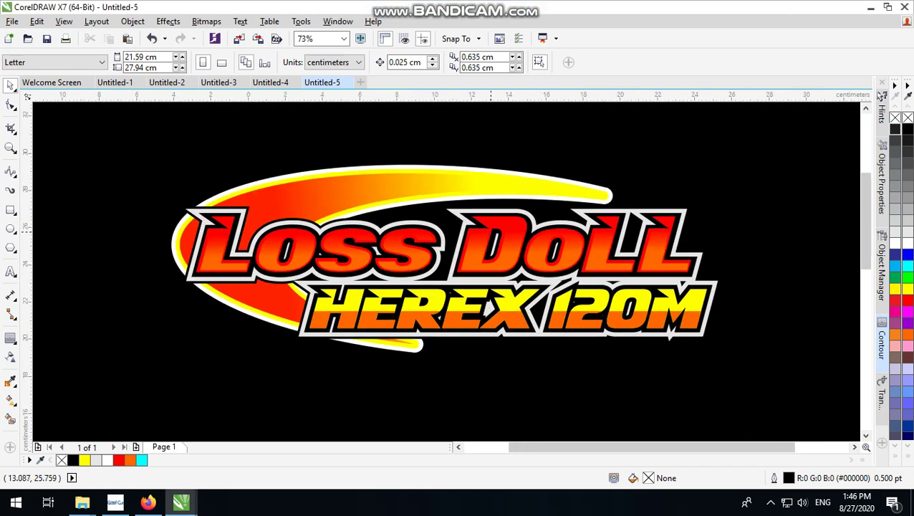
scroll(483, 301, down, 3)
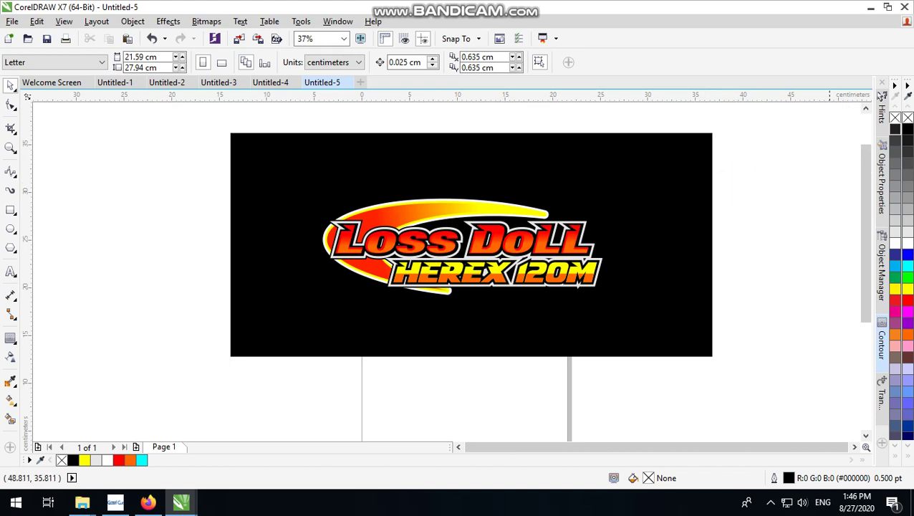